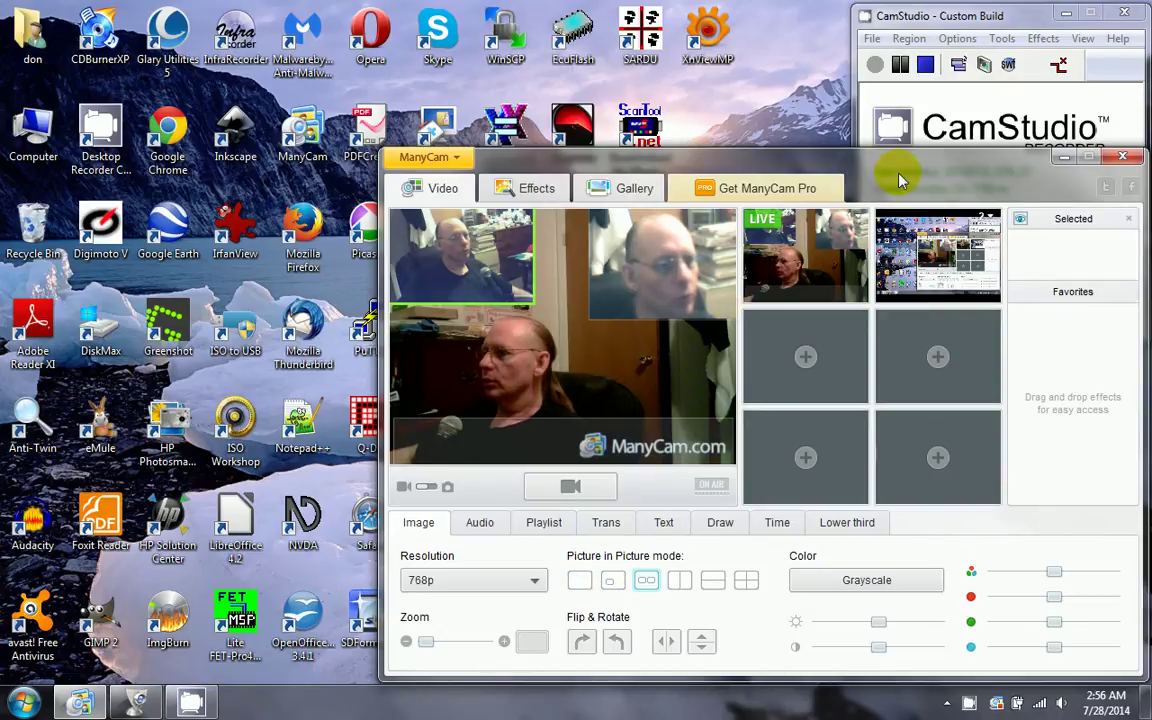
Switch the live video from the multi-camera source to the desktop capture and back to the multi-camera source.
mouse_move(933, 255)
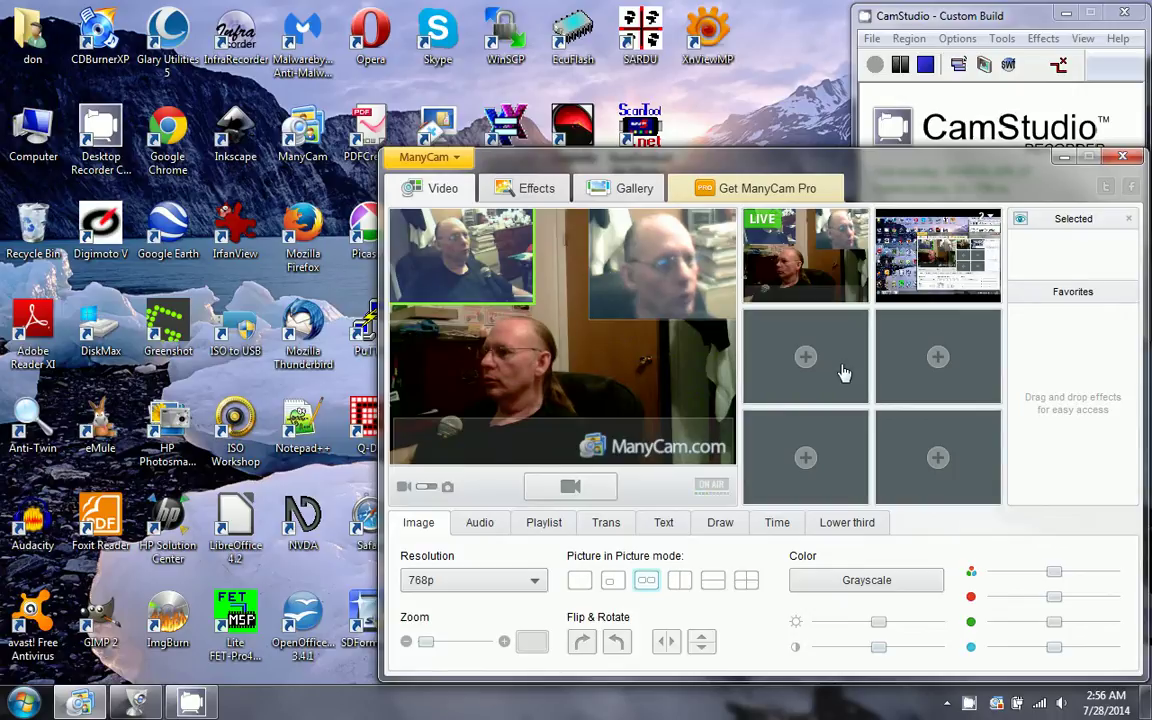
click(930, 248)
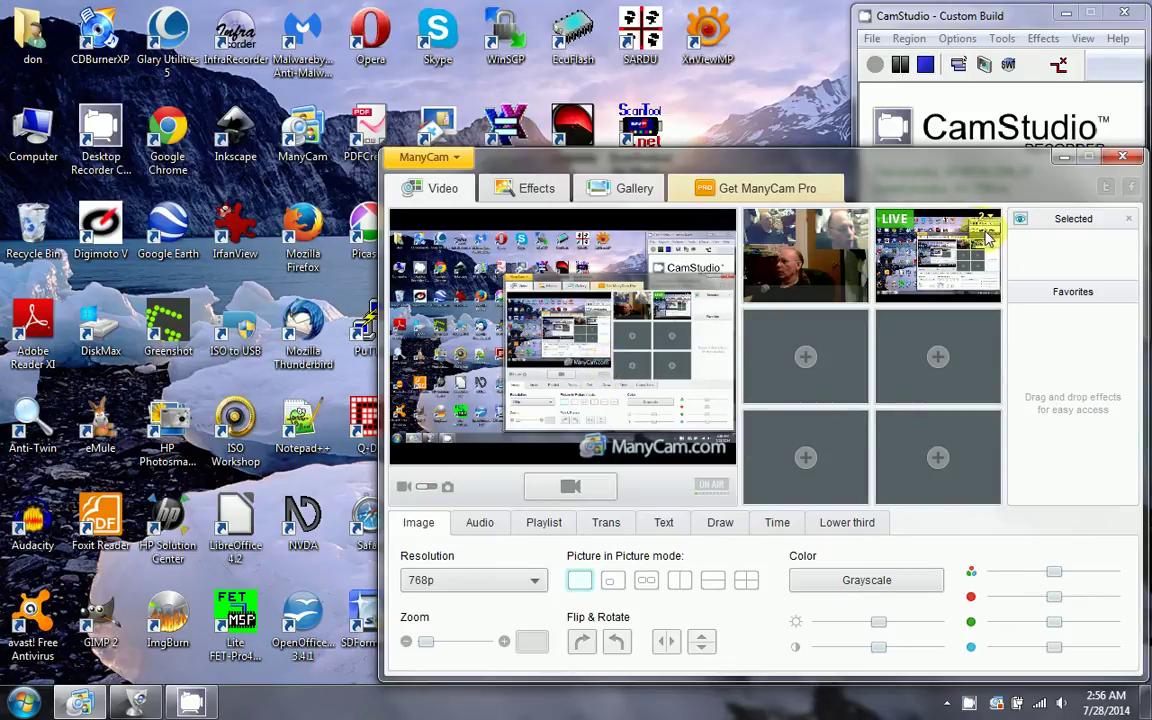
mouse_move(787, 225)
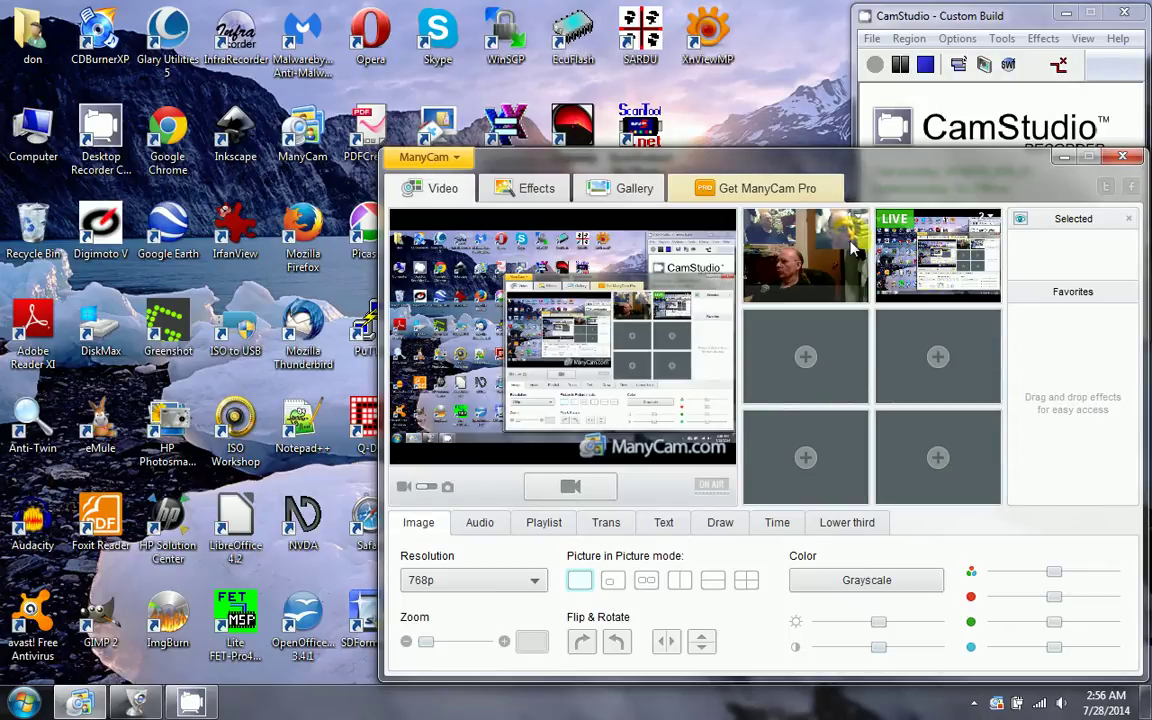
click(806, 243)
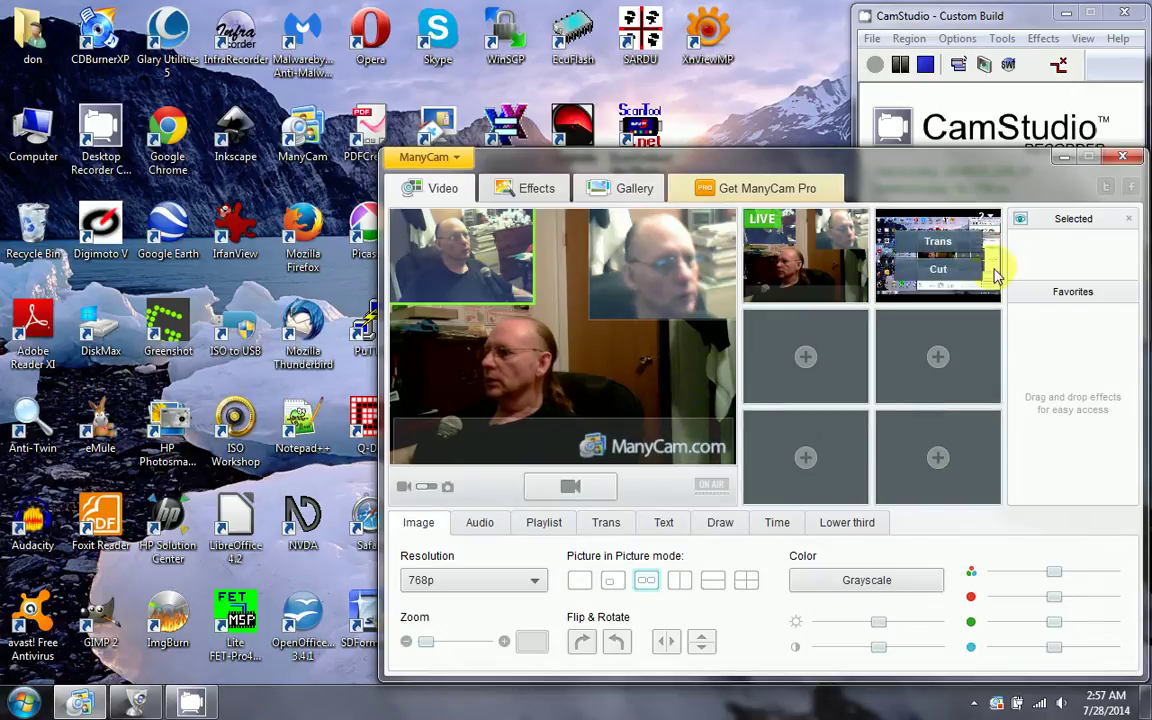
Minimize ManyCam, launch Skype and sign in by entering the account password.
click(1062, 160)
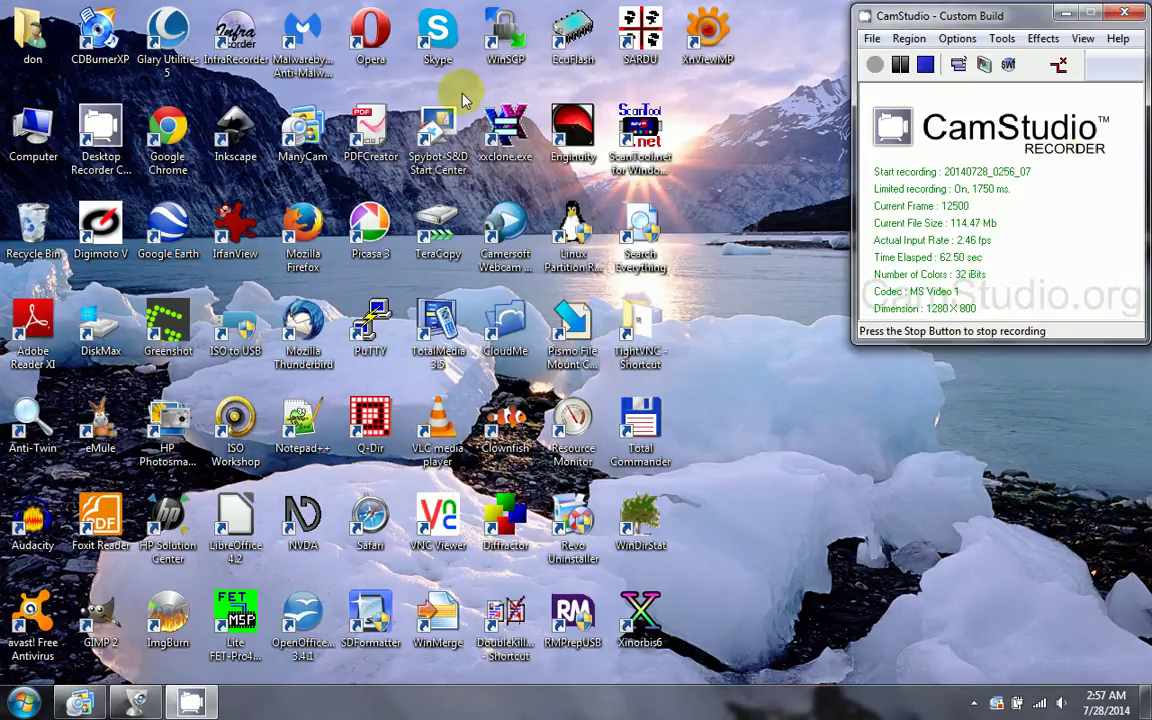
click(432, 35)
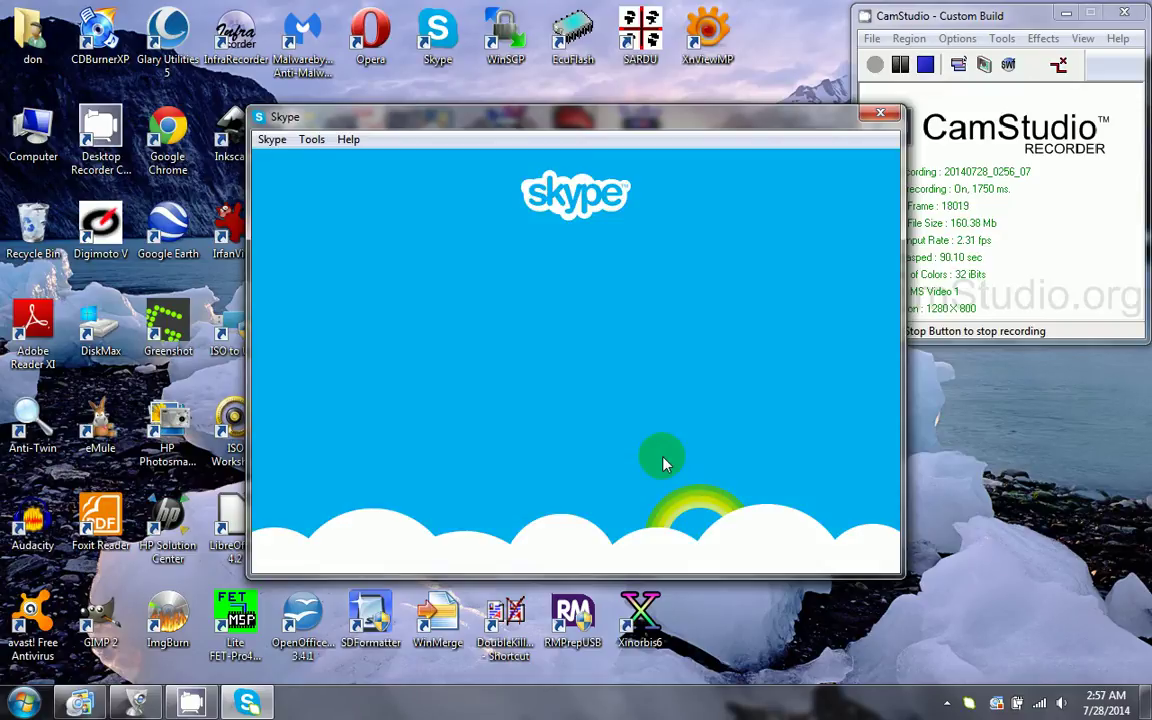
text(•)
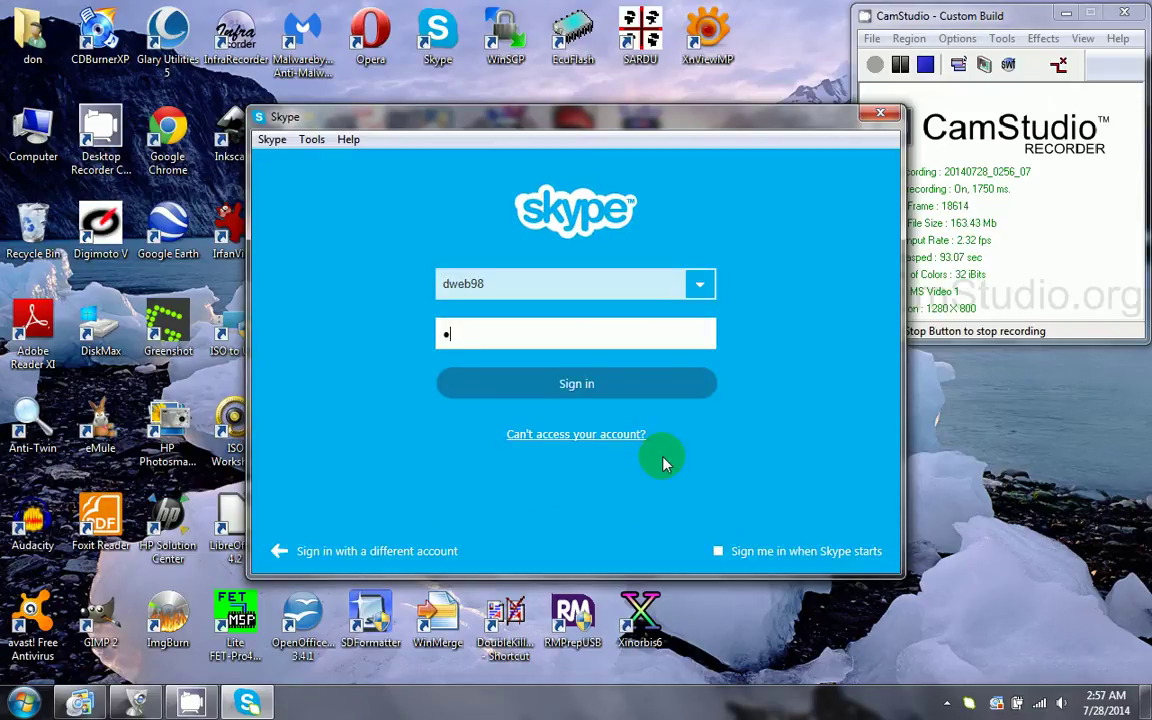
text(•••••••••••••)
key(Return)
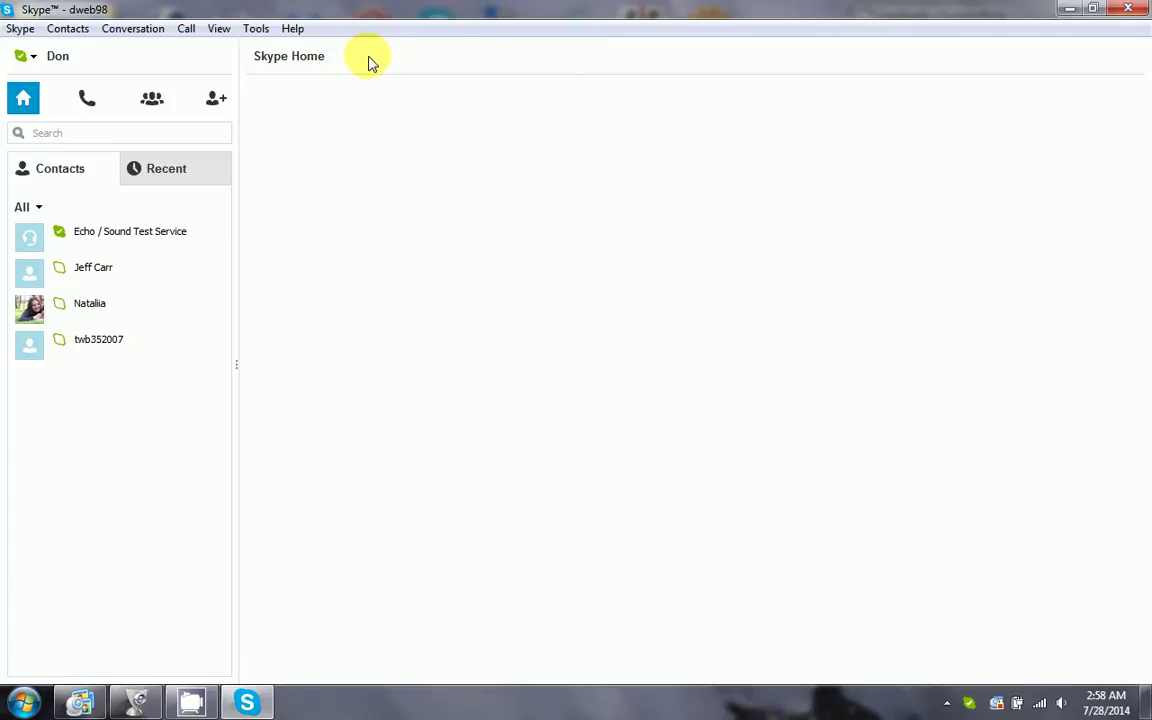
Open the Skype options and review the microphone choice in the audio settings and the webcam choice in the video settings.
click(256, 30)
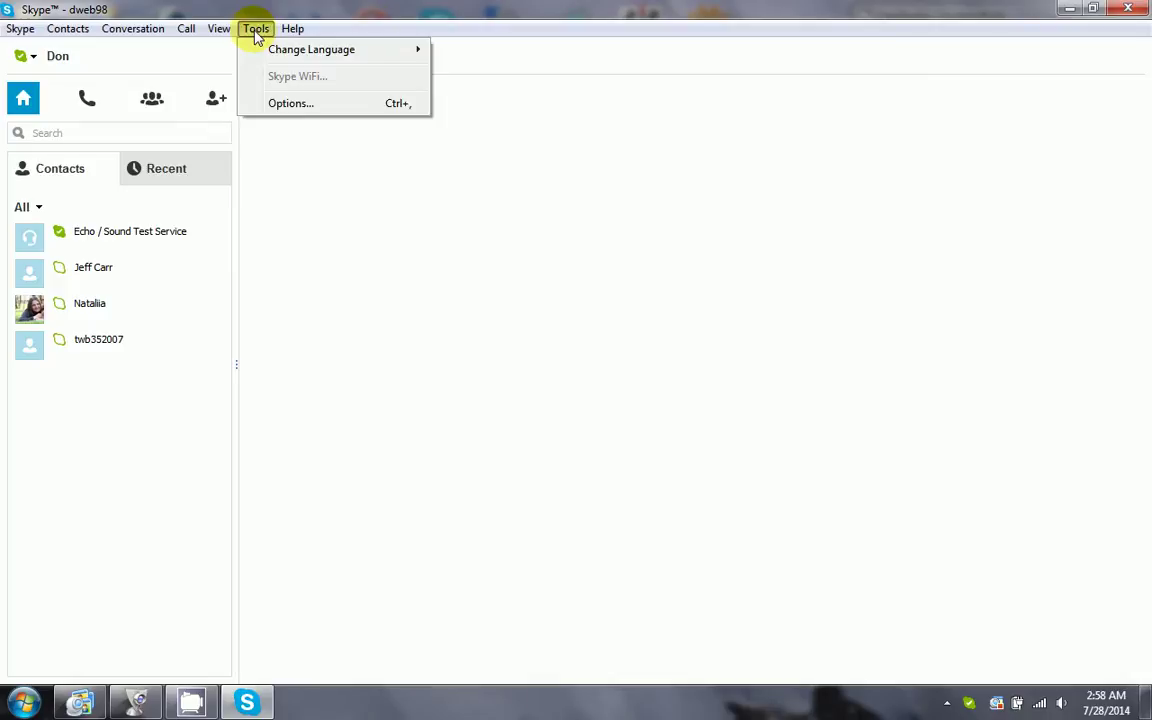
click(288, 104)
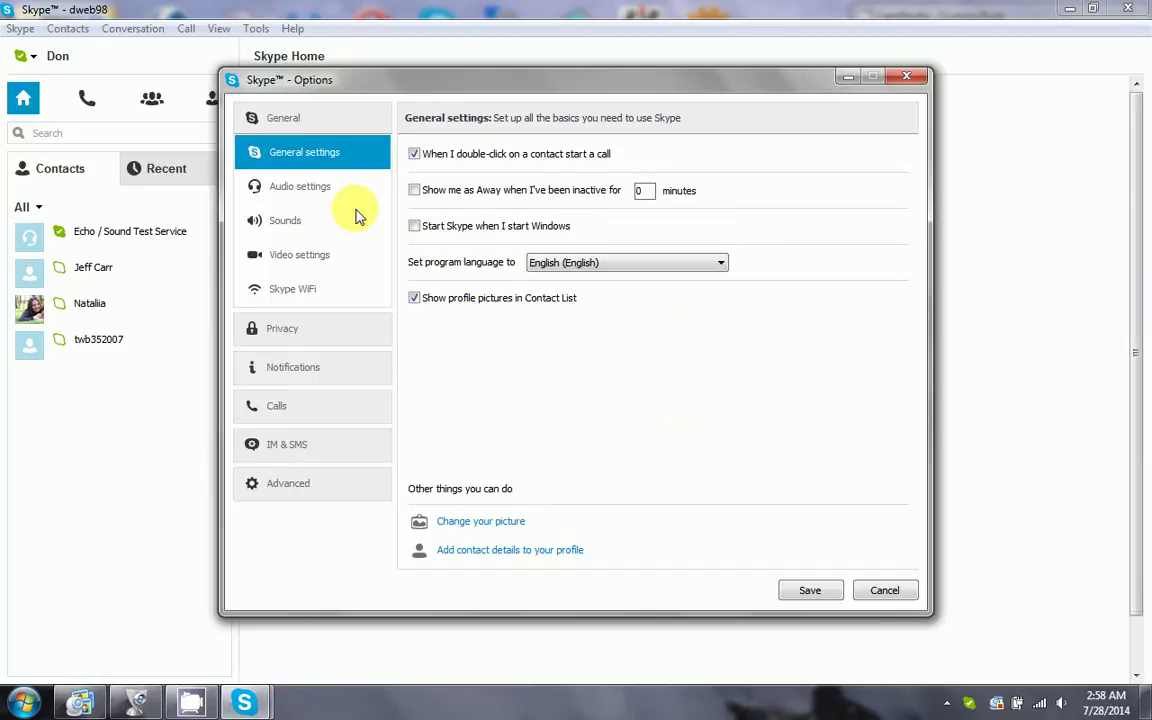
click(305, 189)
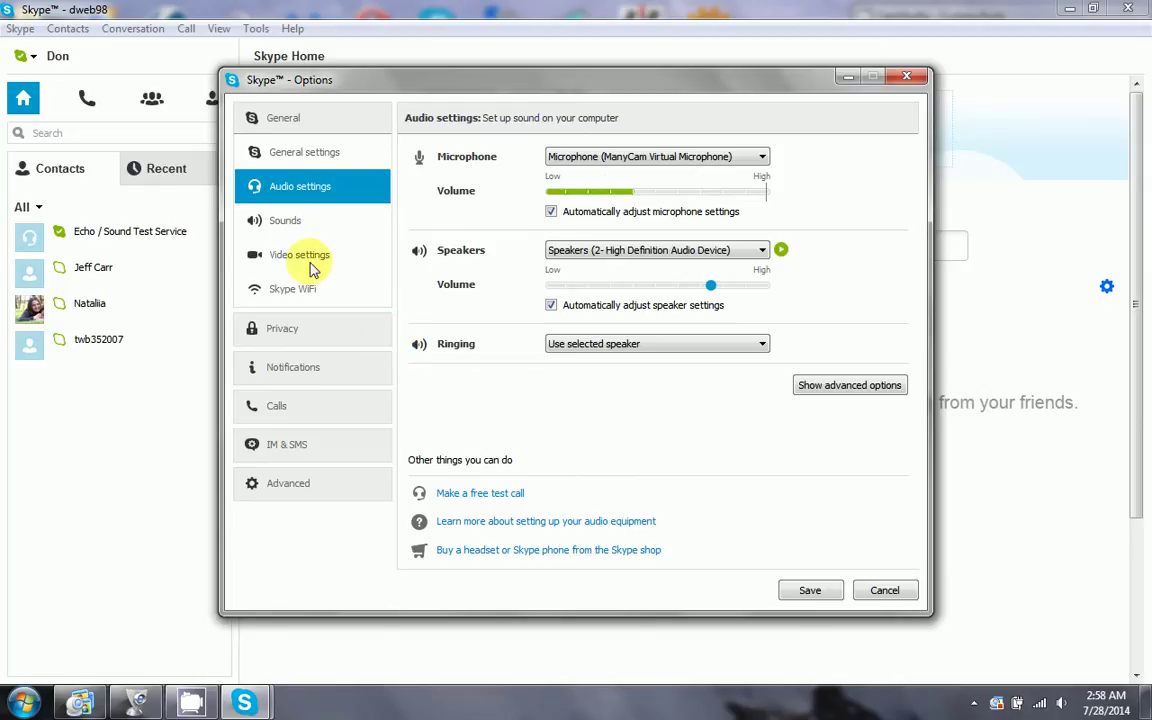
click(292, 256)
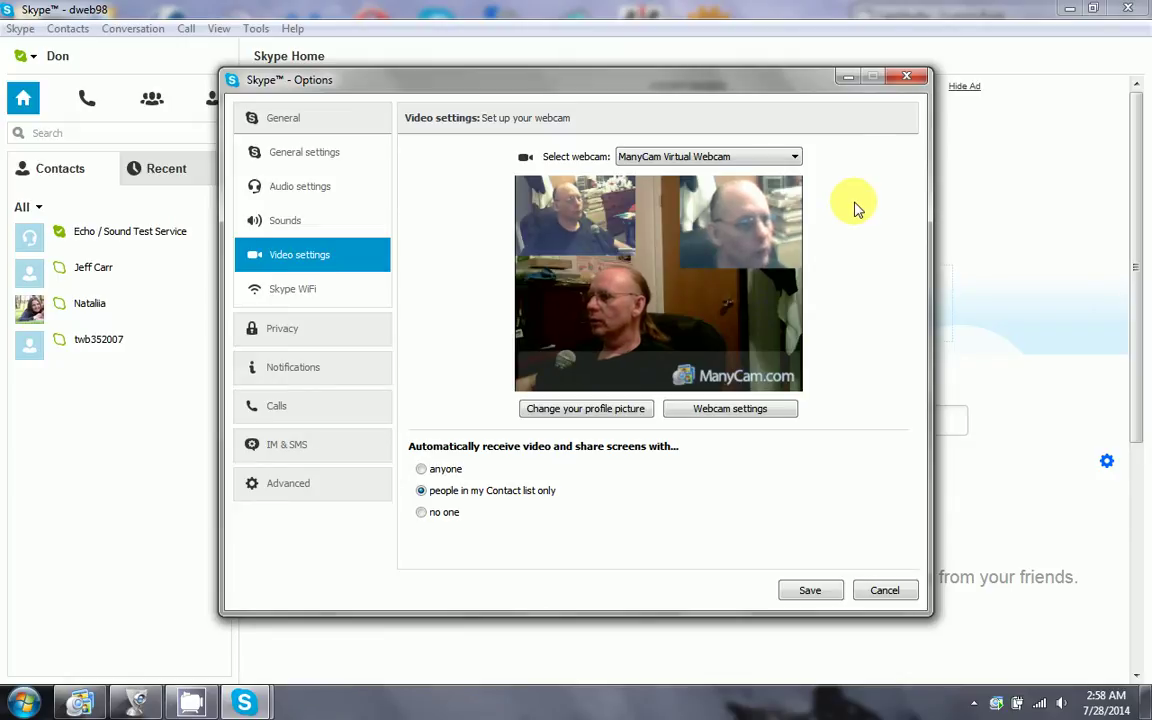
Move the options window aside, set ManyCam's live source to the desktop capture, and bring Skype's webcam preview back to the front.
drag(798, 92, 580, 35)
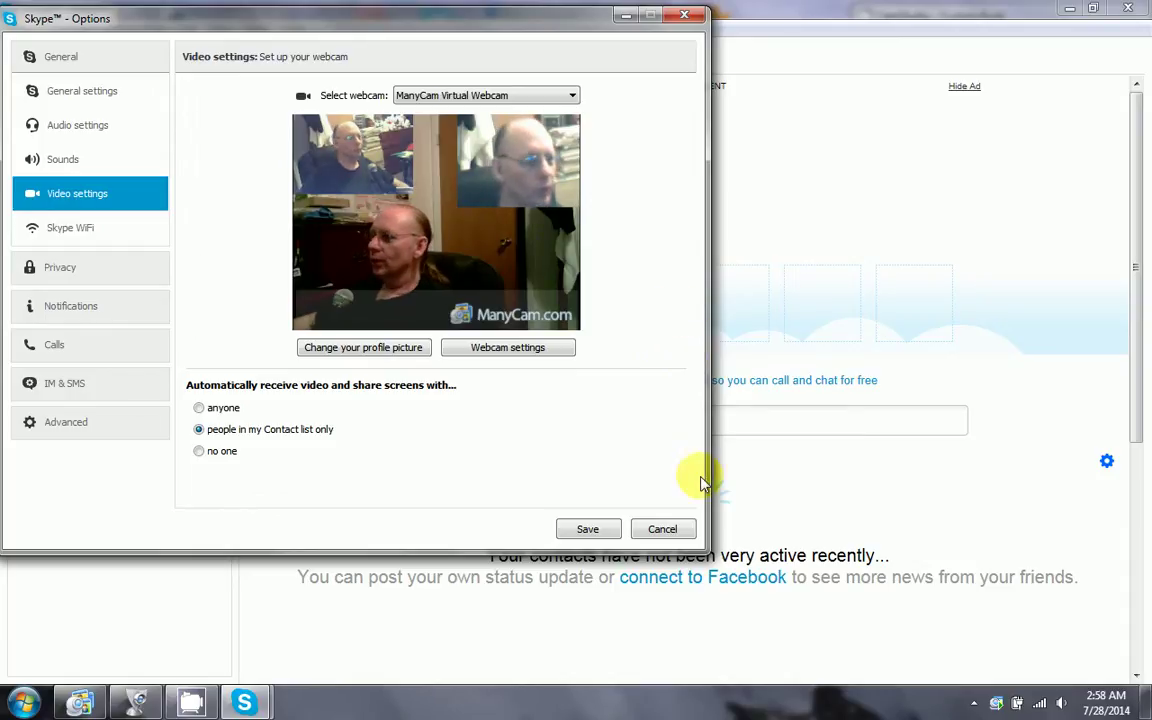
click(997, 705)
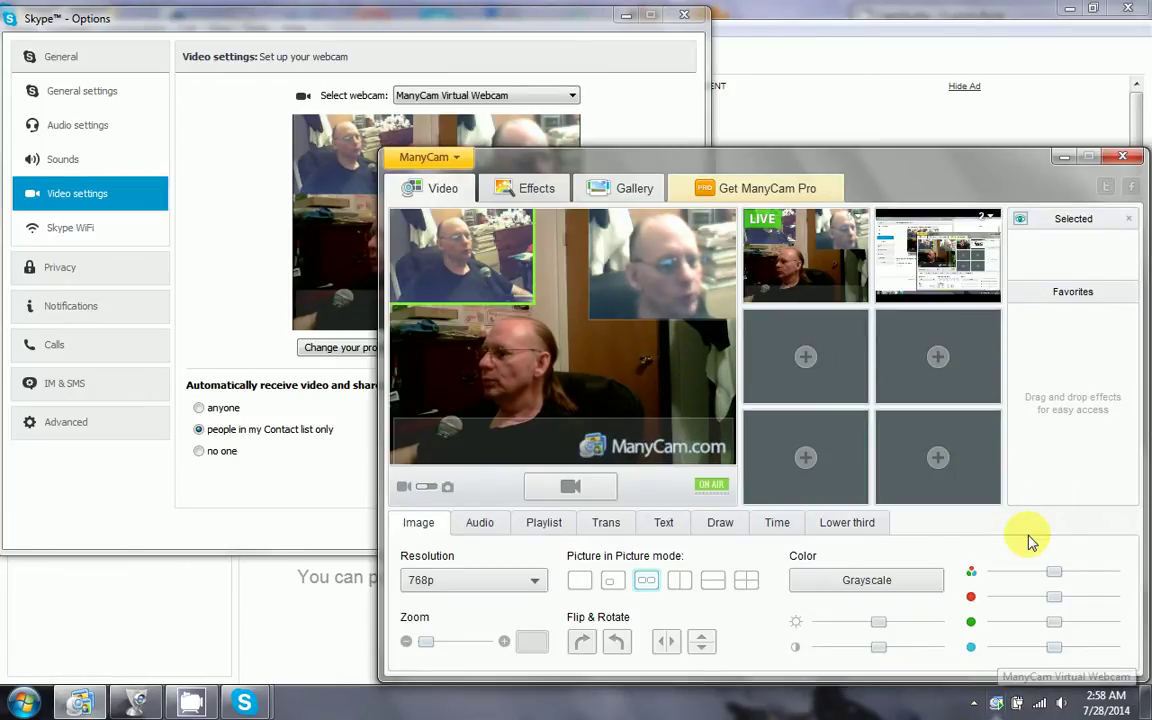
click(950, 245)
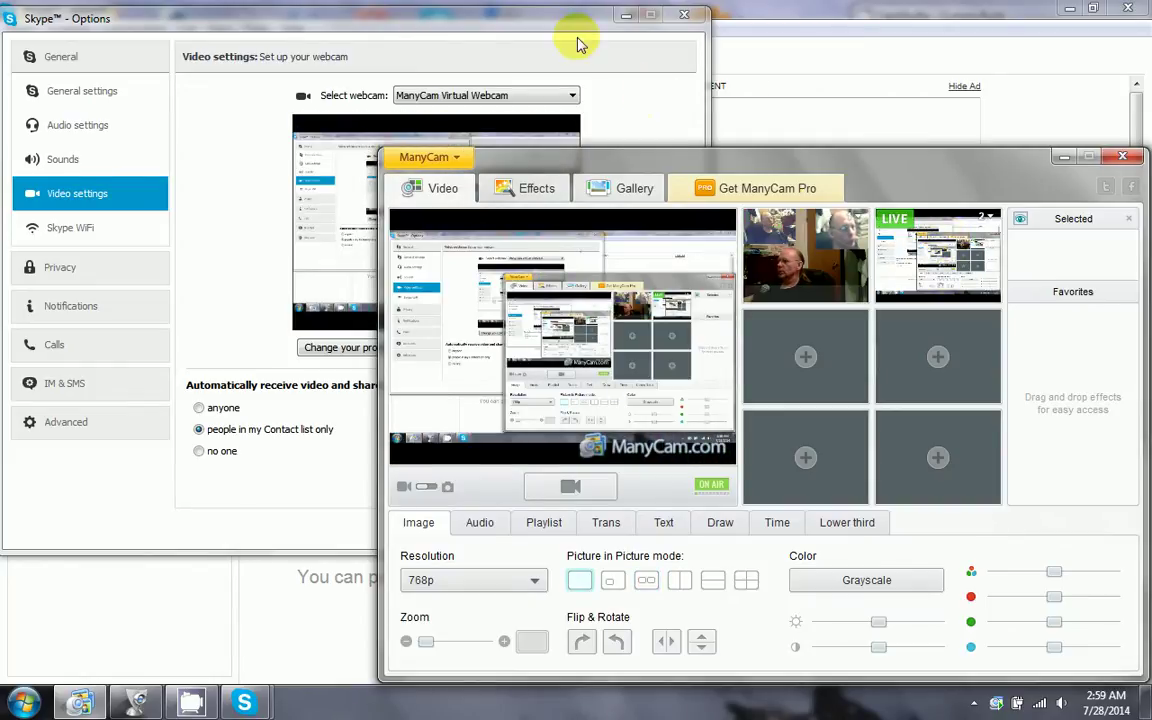
click(540, 22)
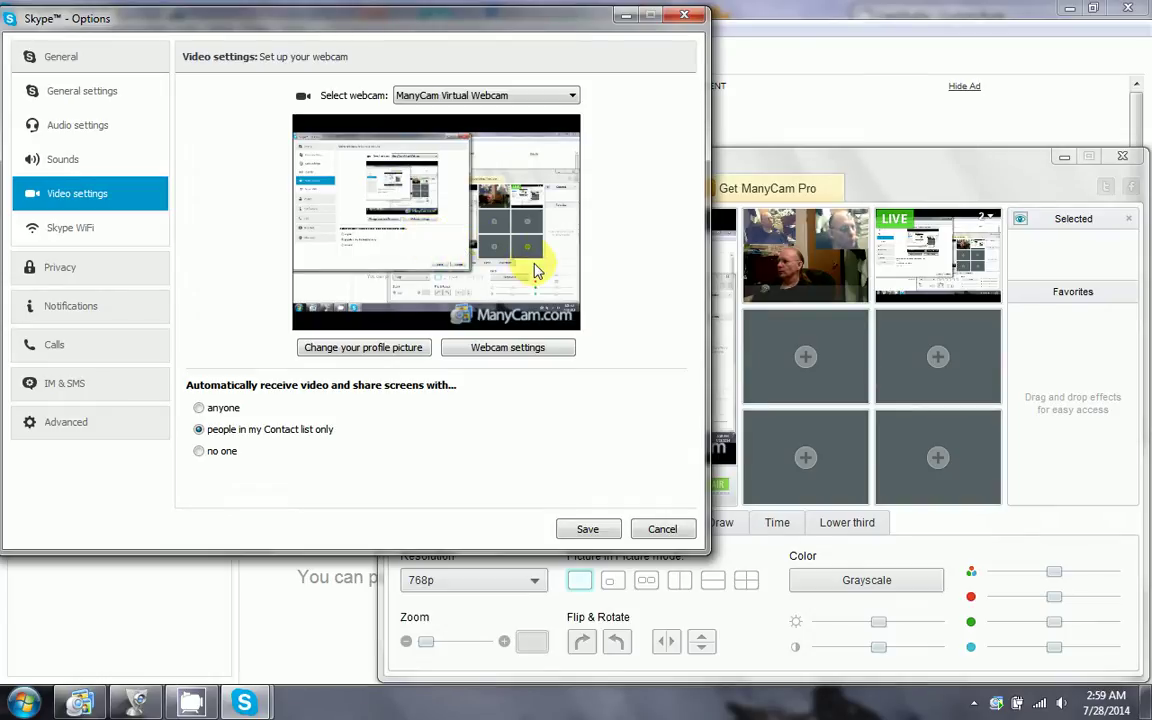
Minimize ManyCam, the Skype options and the main Skype window to expose the desktop.
click(1064, 156)
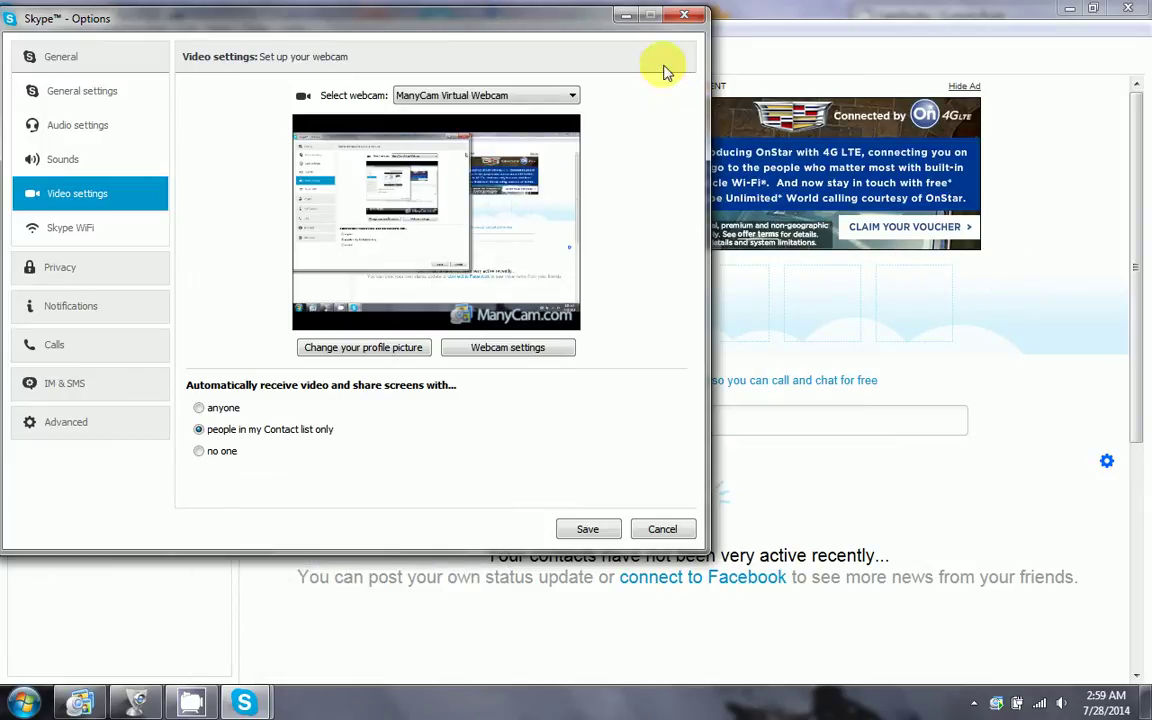
click(623, 15)
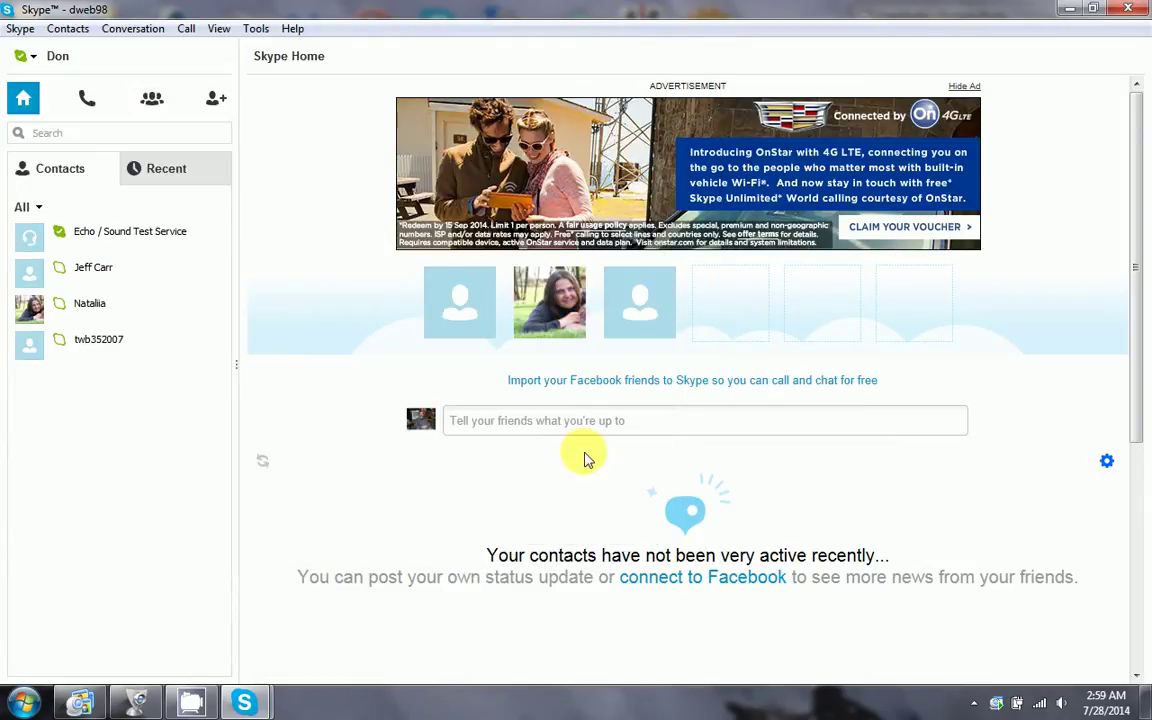
click(1069, 8)
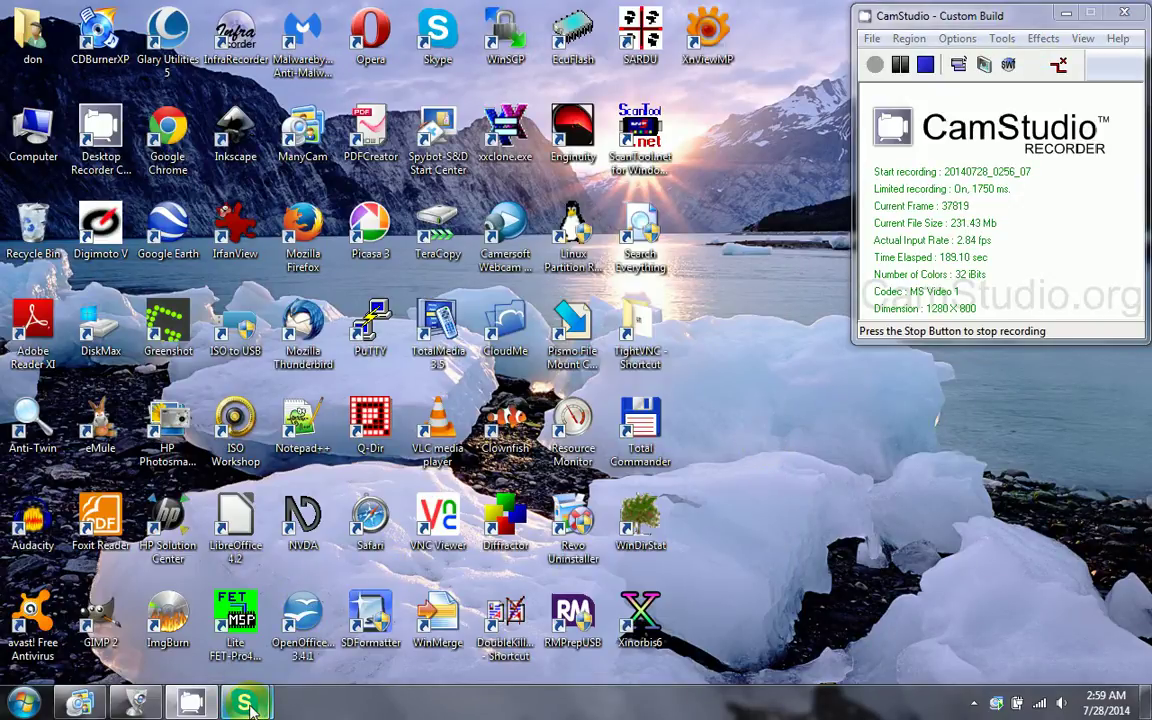
Restore the main Skype window and its options window, and save the options.
mouse_move(248, 706)
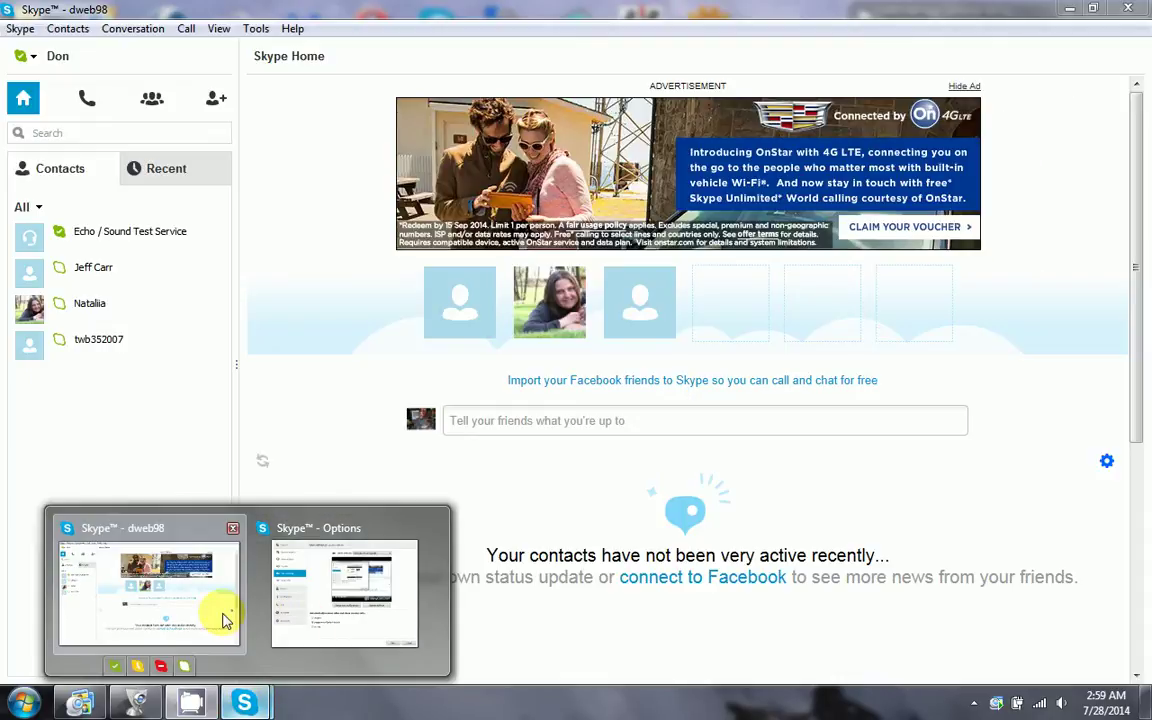
click(226, 617)
mouse_move(243, 706)
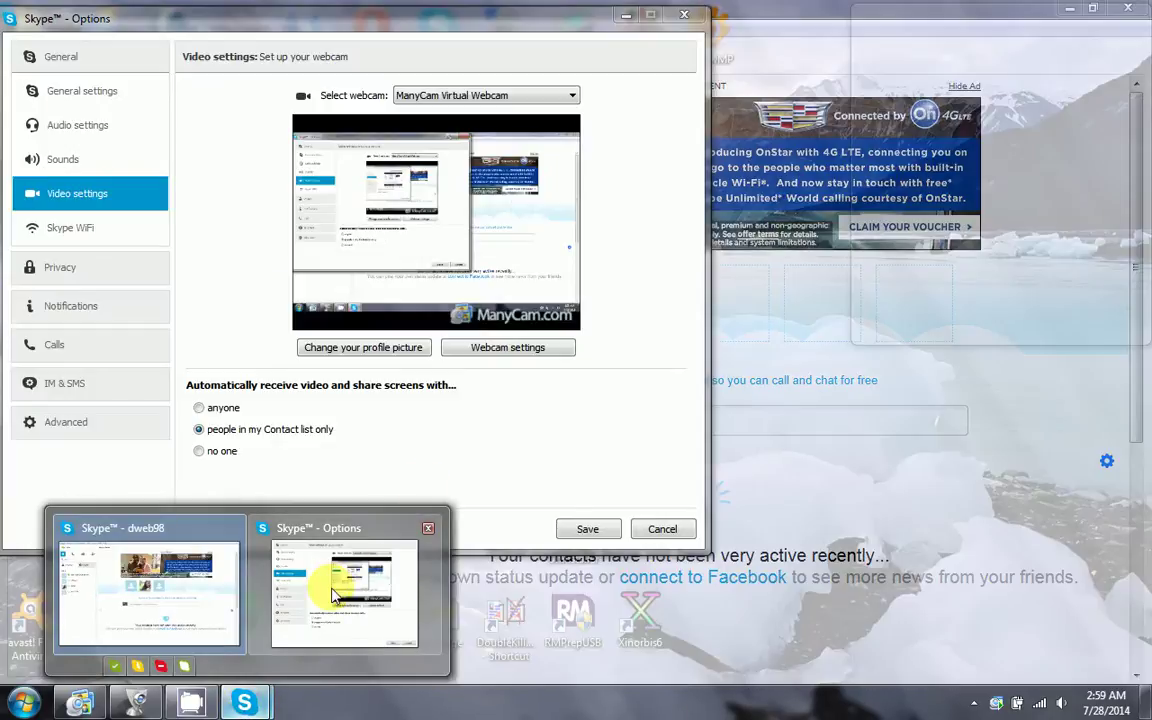
click(335, 595)
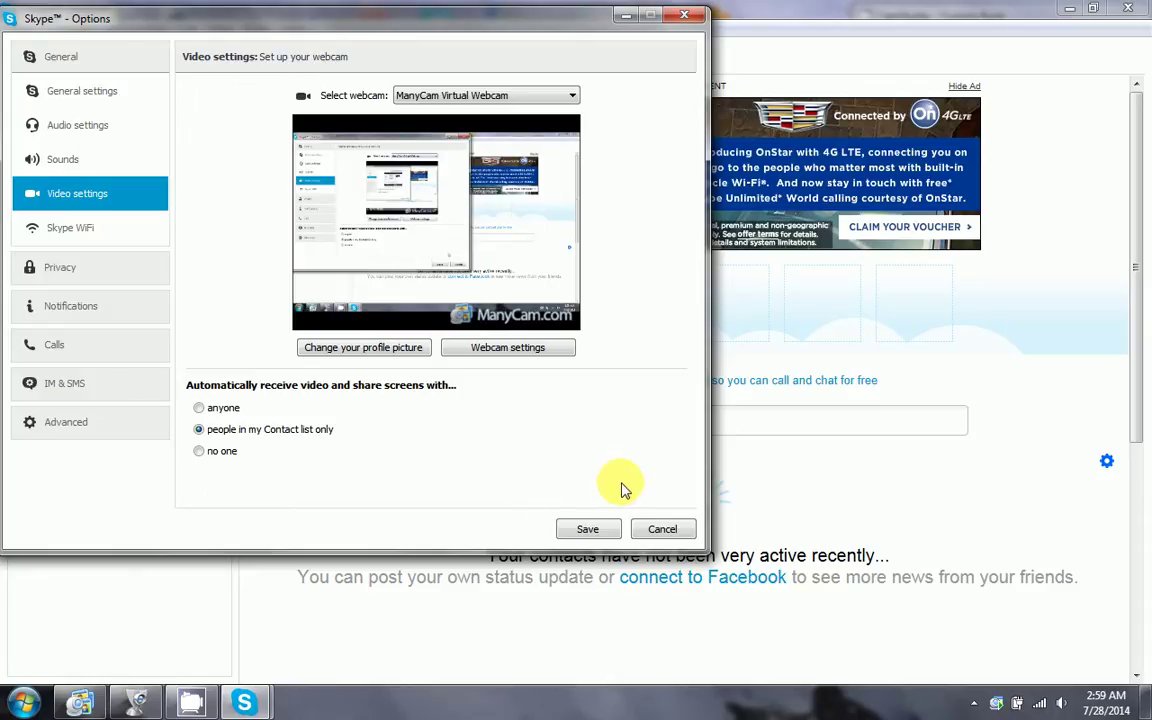
click(589, 528)
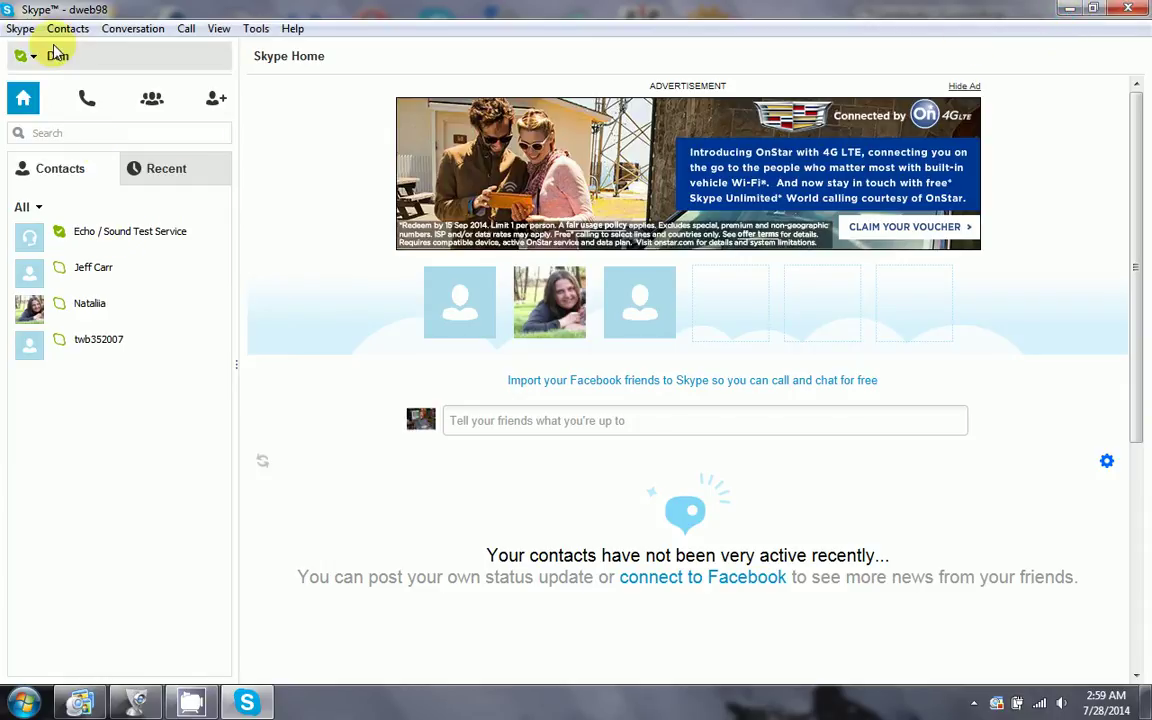
Quit Skype completely and confirm the exit.
right_click(248, 705)
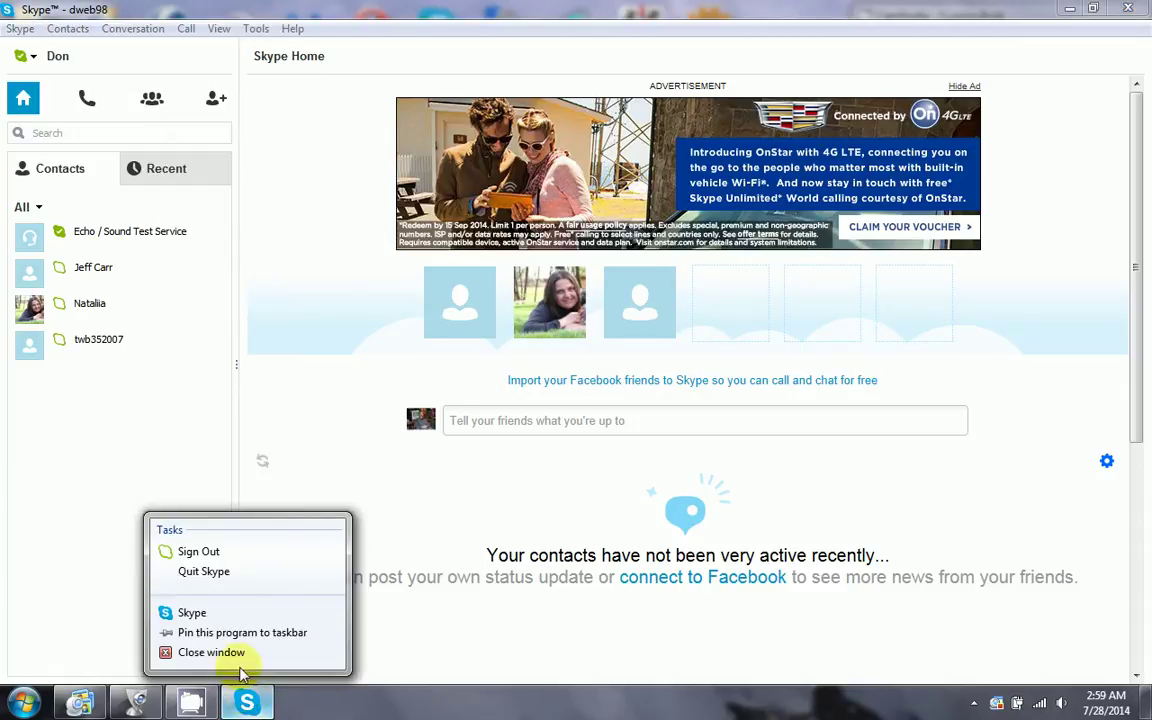
click(203, 577)
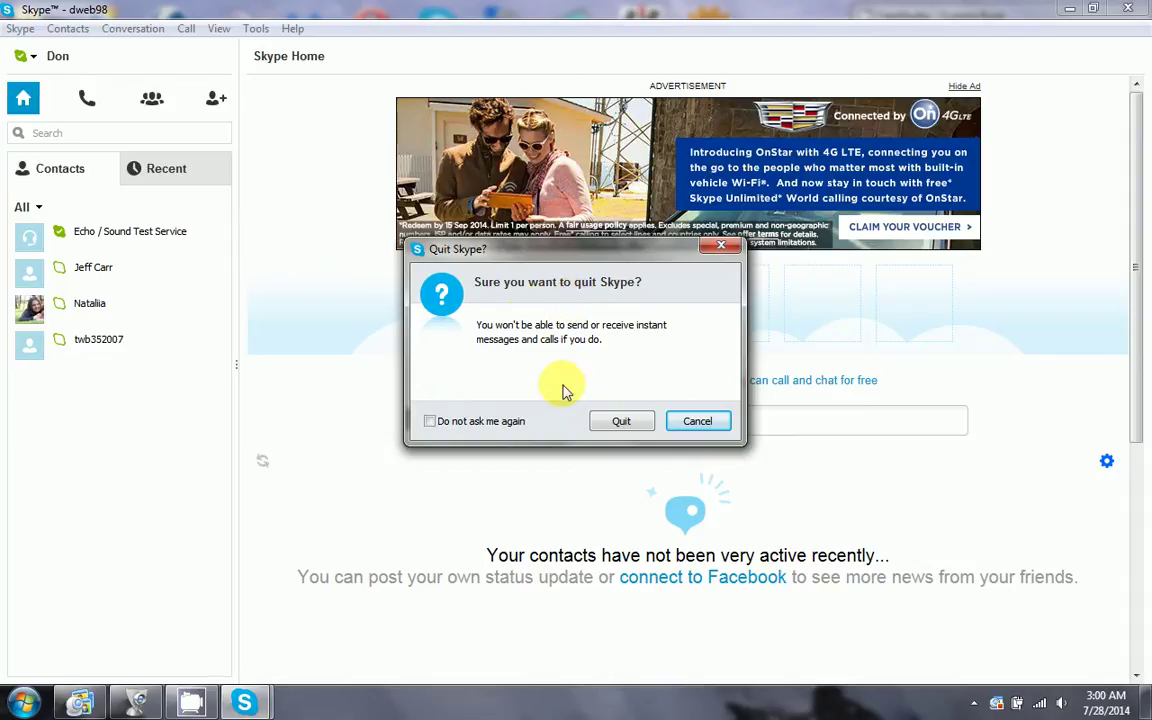
click(621, 421)
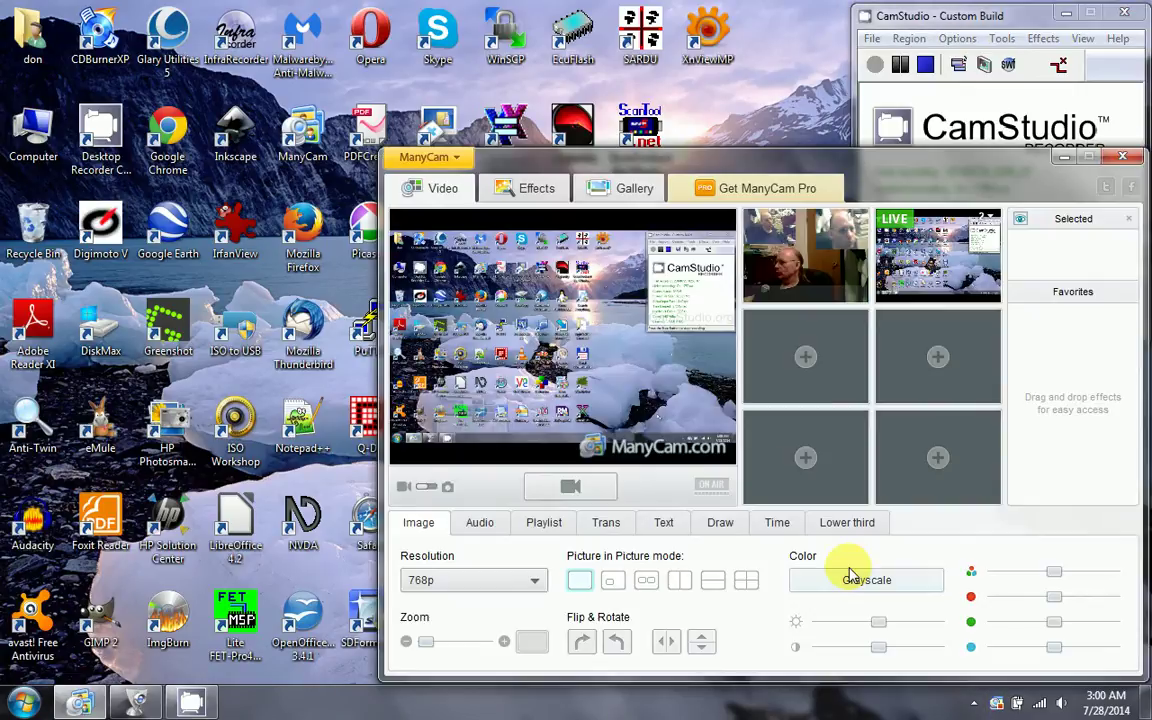
In ManyCam, transition the live video to the multi-camera source and return it to the desktop capture.
mouse_move(812, 253)
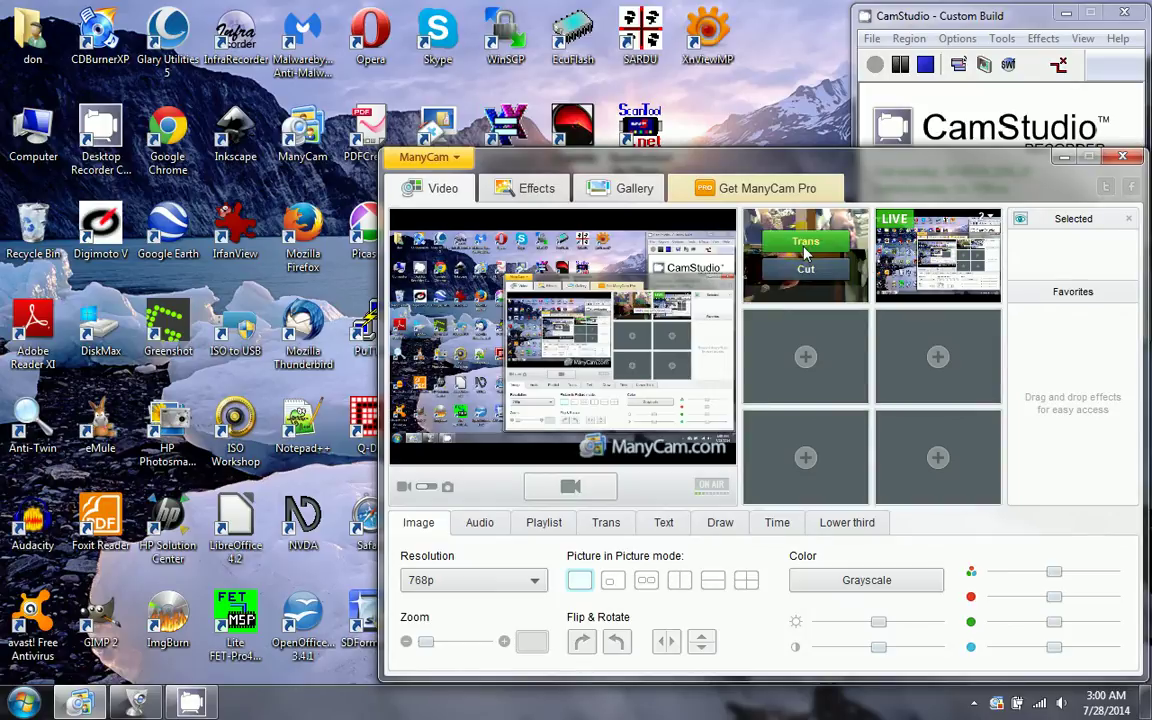
click(806, 250)
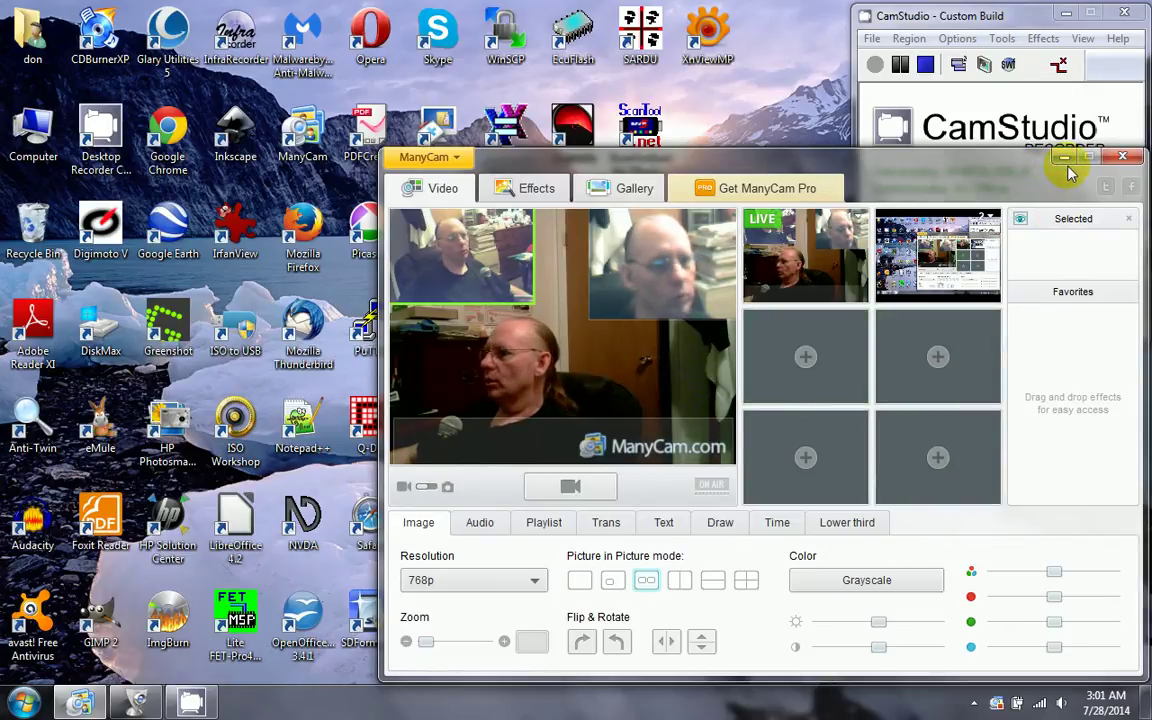
click(938, 243)
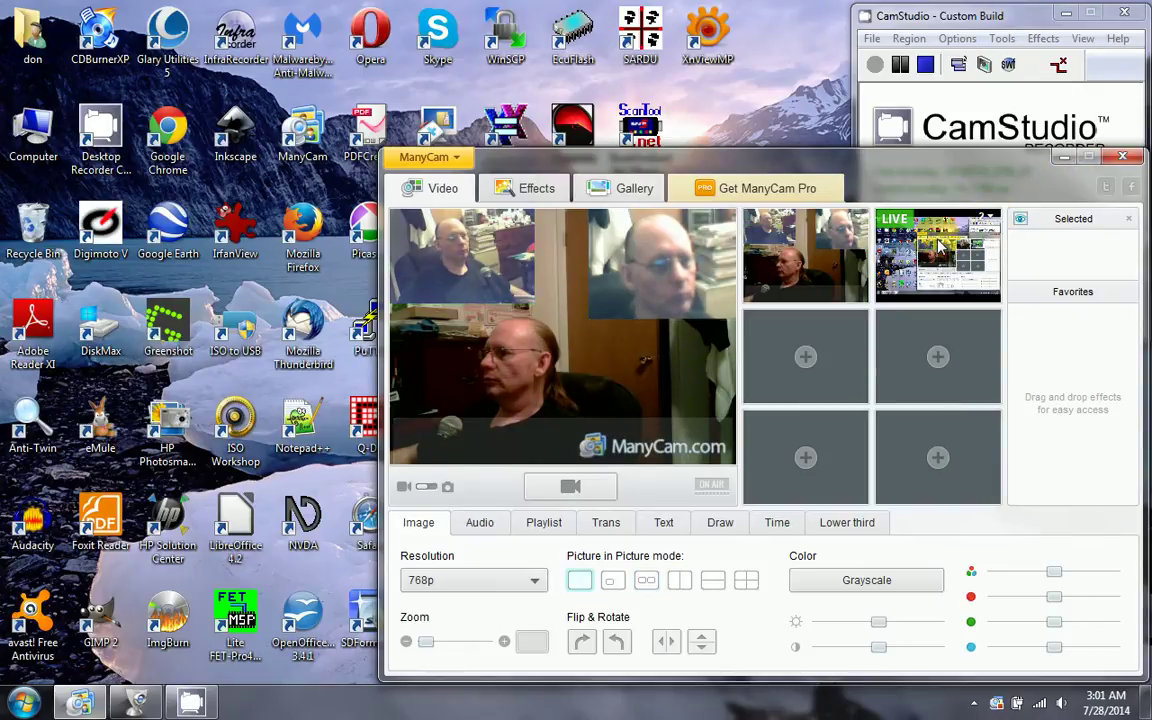
mouse_move(818, 243)
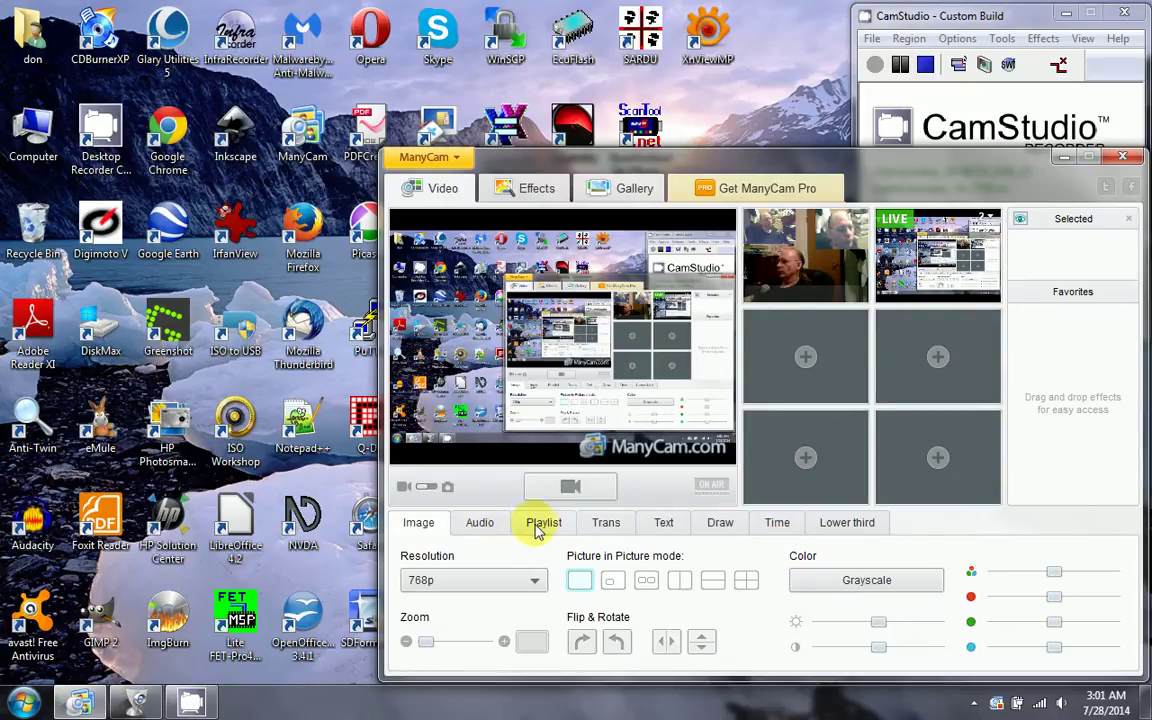
Open the text overlay settings and enable the existing text on the live video.
click(663, 524)
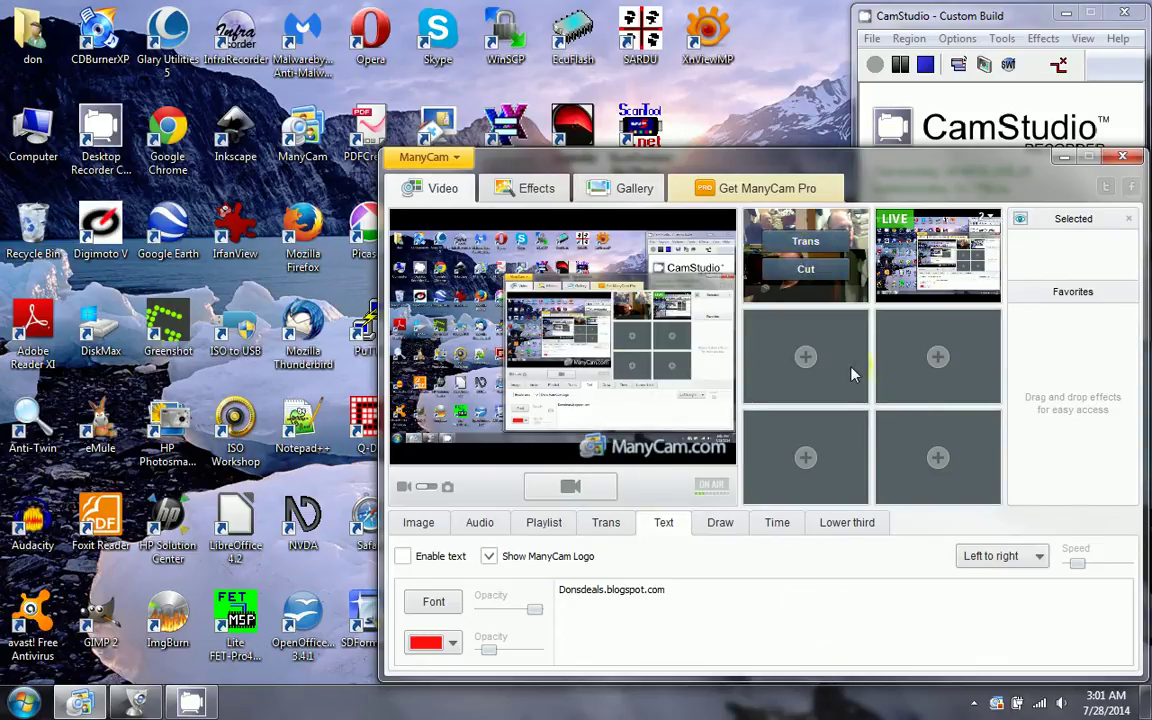
click(1076, 568)
mouse_move(1076, 568)
mouse_down()
mouse_move(1063, 567)
mouse_move(1078, 568)
mouse_up()
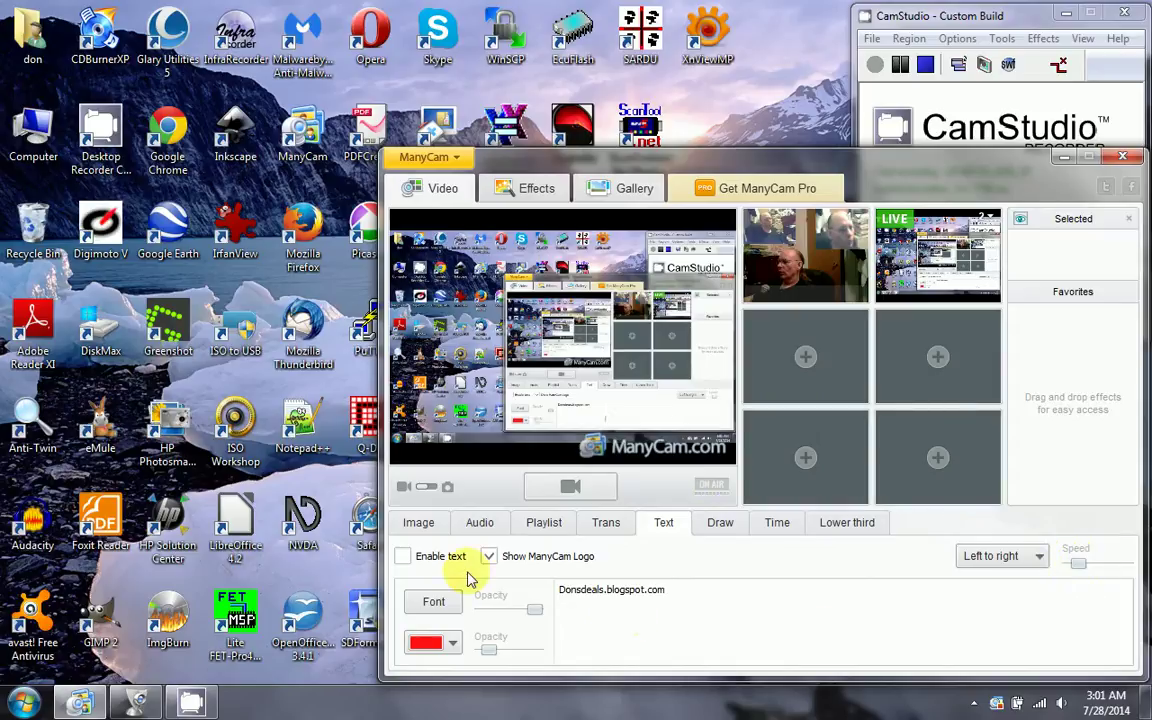
click(404, 560)
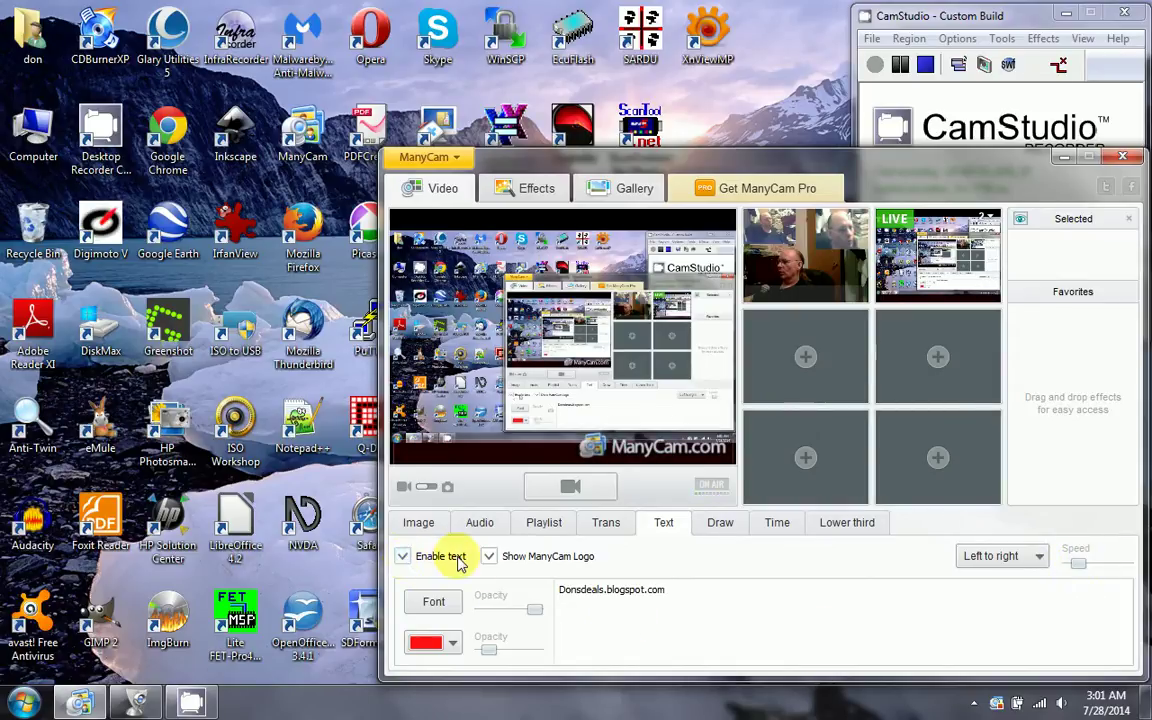
Lower the text overlay's scrolling speed slightly and set its direction to No scrolling.
click(1090, 568)
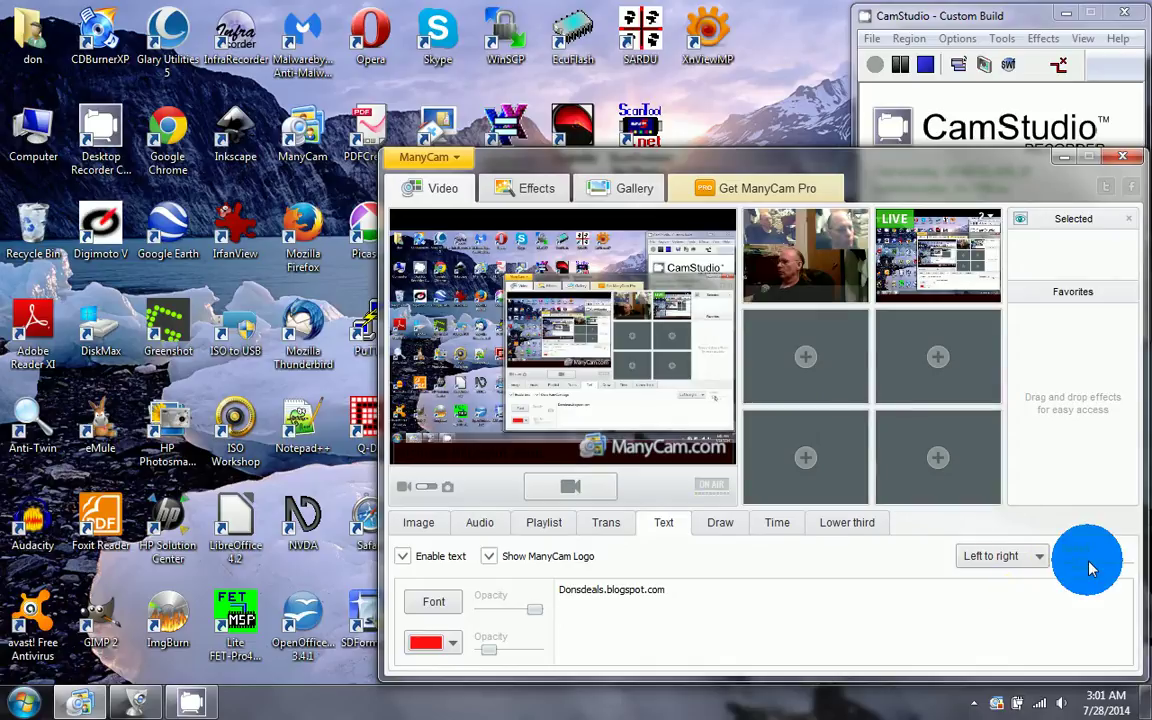
drag(1090, 568, 1068, 564)
click(1039, 557)
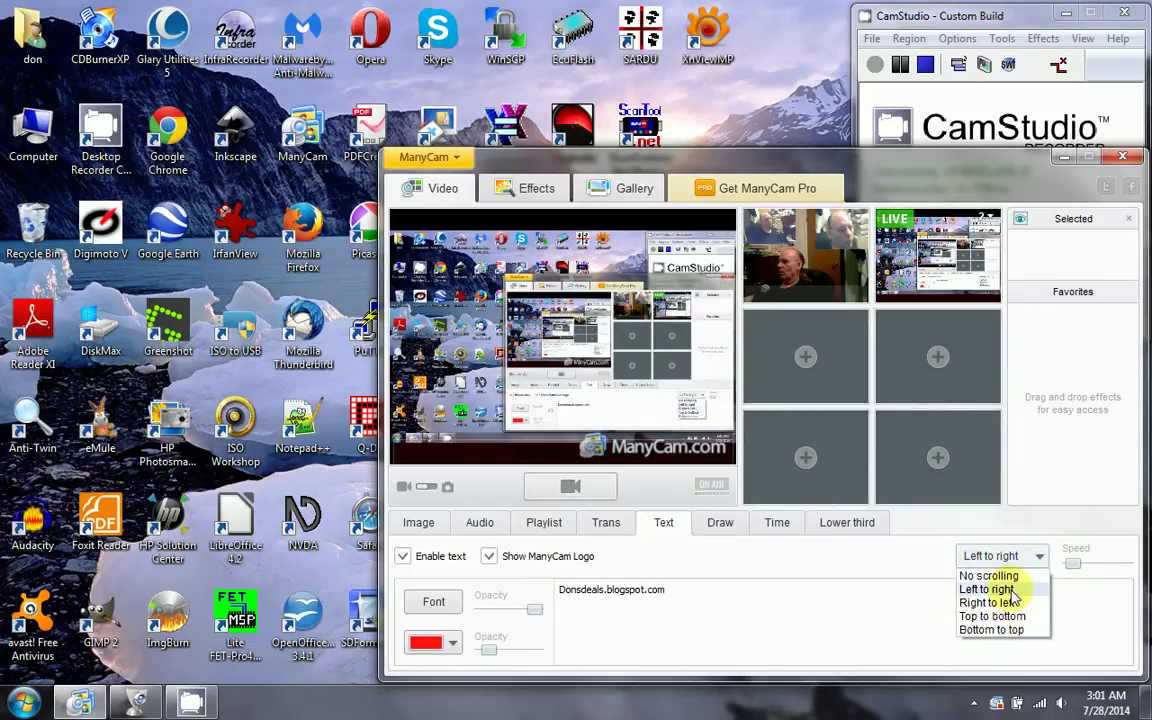
click(1005, 577)
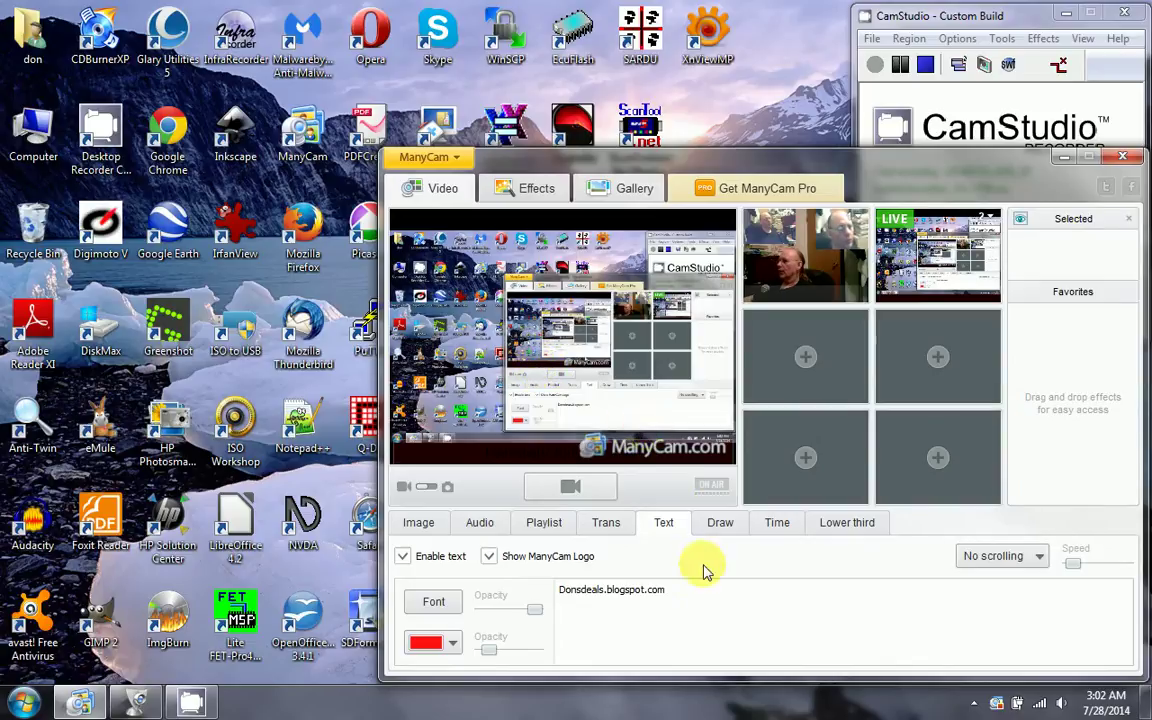
Set the desktop source's text overlay to scroll from left to right.
click(1030, 560)
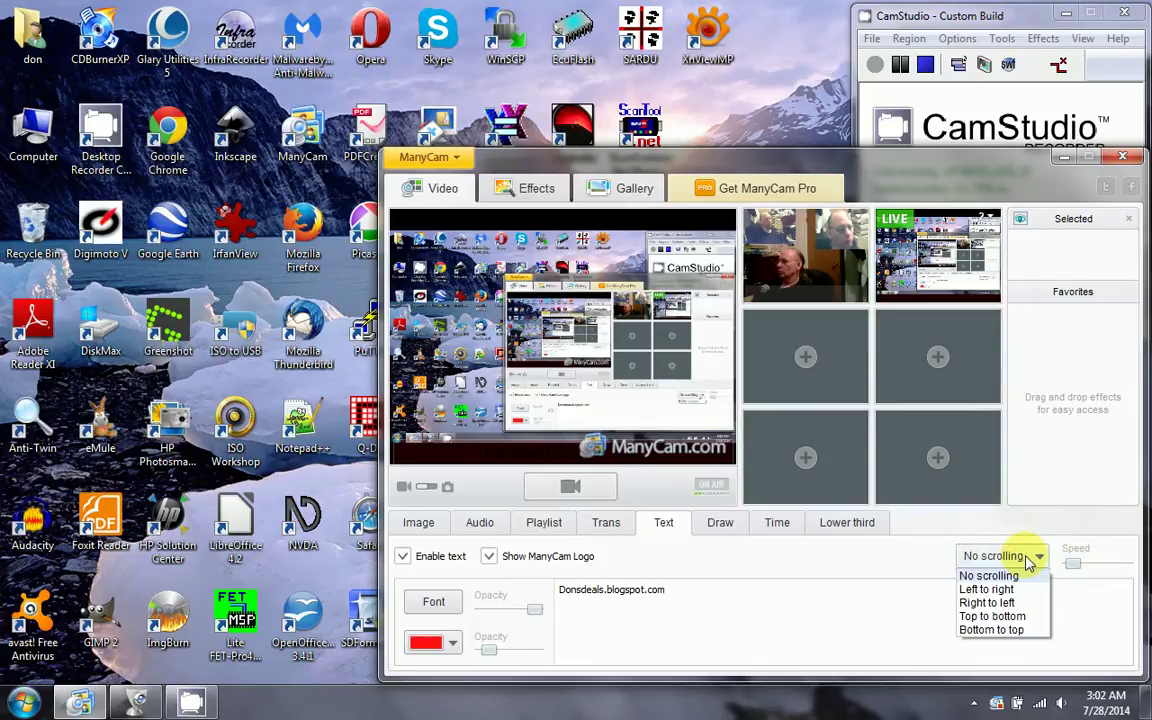
click(992, 590)
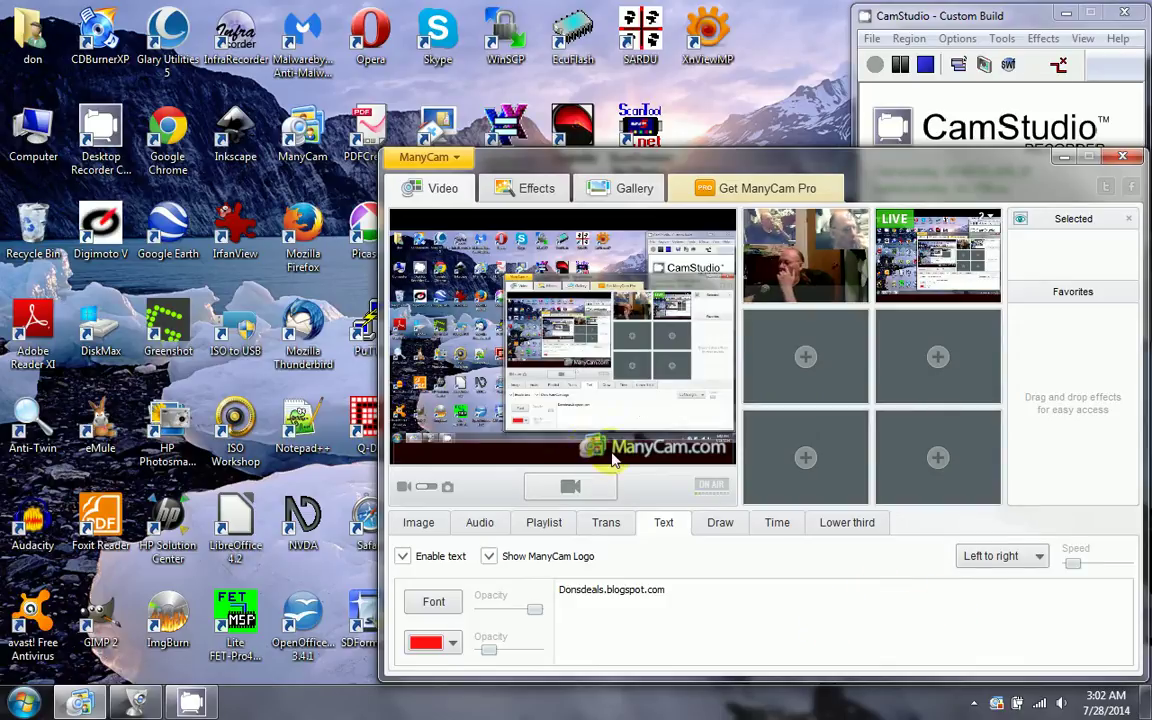
click(800, 596)
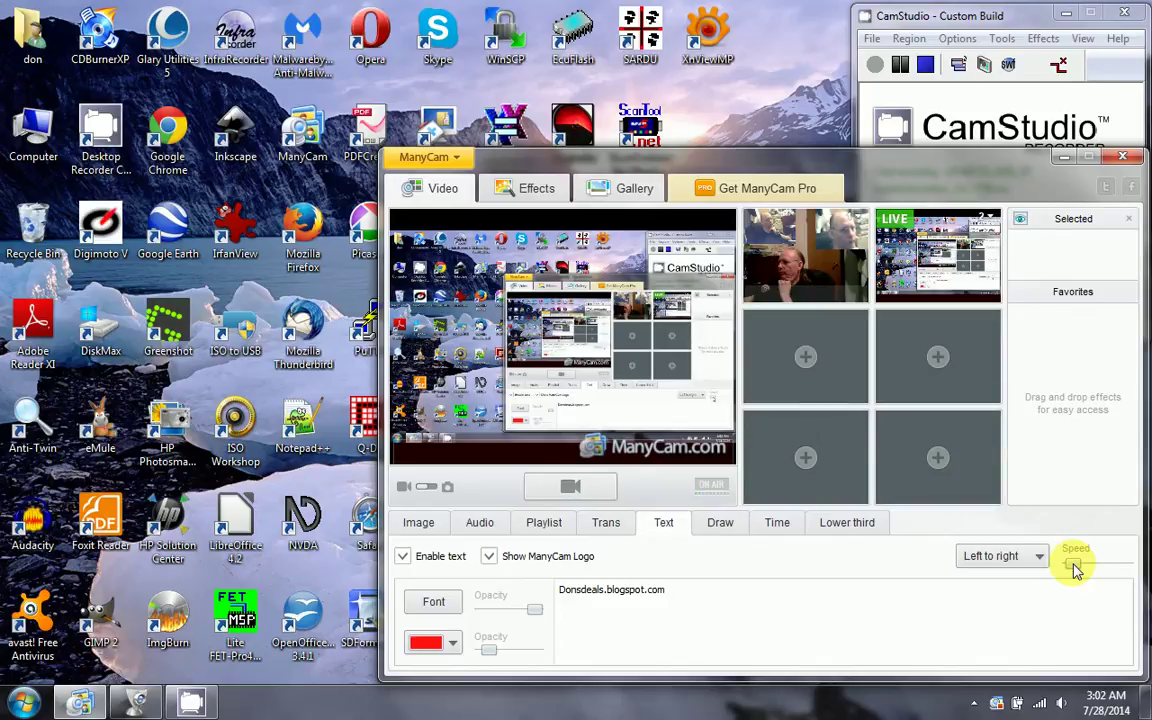
Try to turn off the ManyCam logo on the live video, and dismiss the upgrade notice.
click(488, 556)
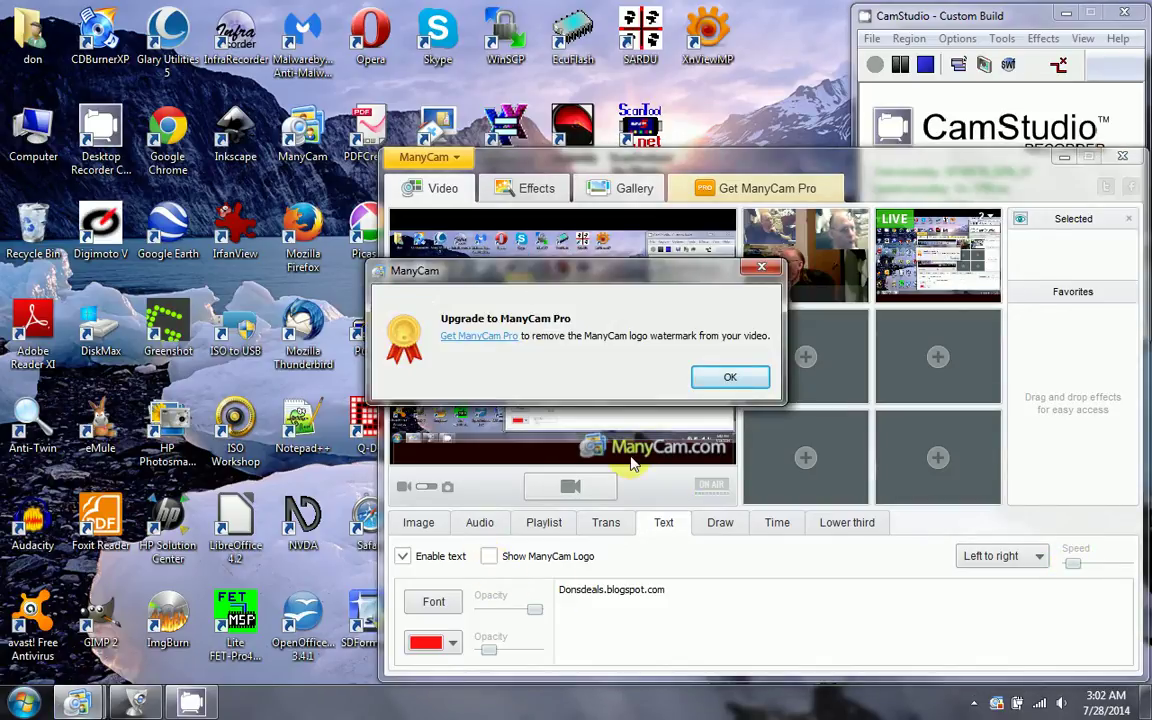
click(730, 377)
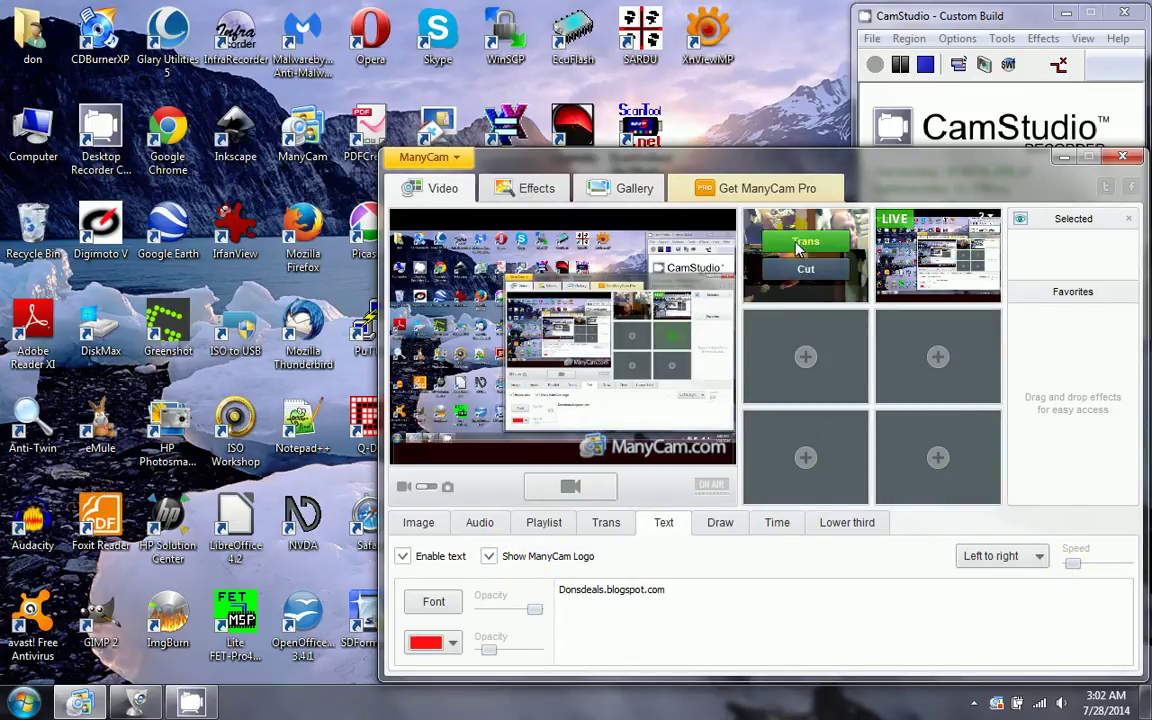
Transition the live video to the multi-camera source and try raising its text scrolling speed.
click(803, 250)
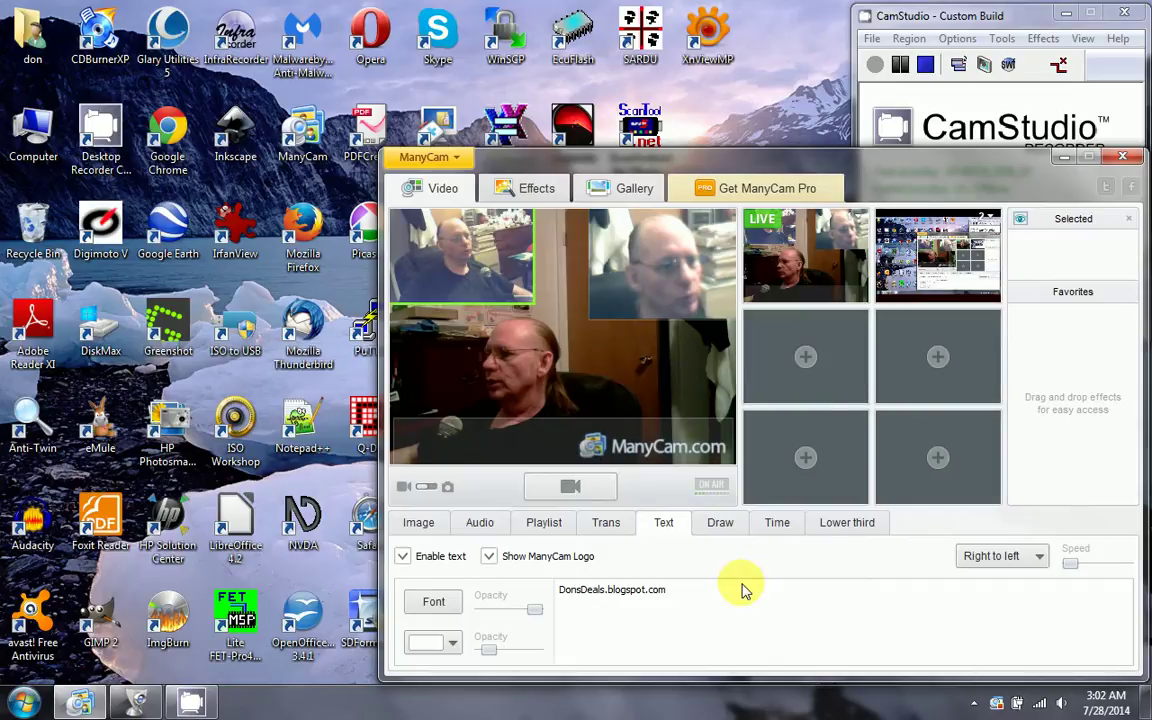
drag(1062, 560, 1098, 566)
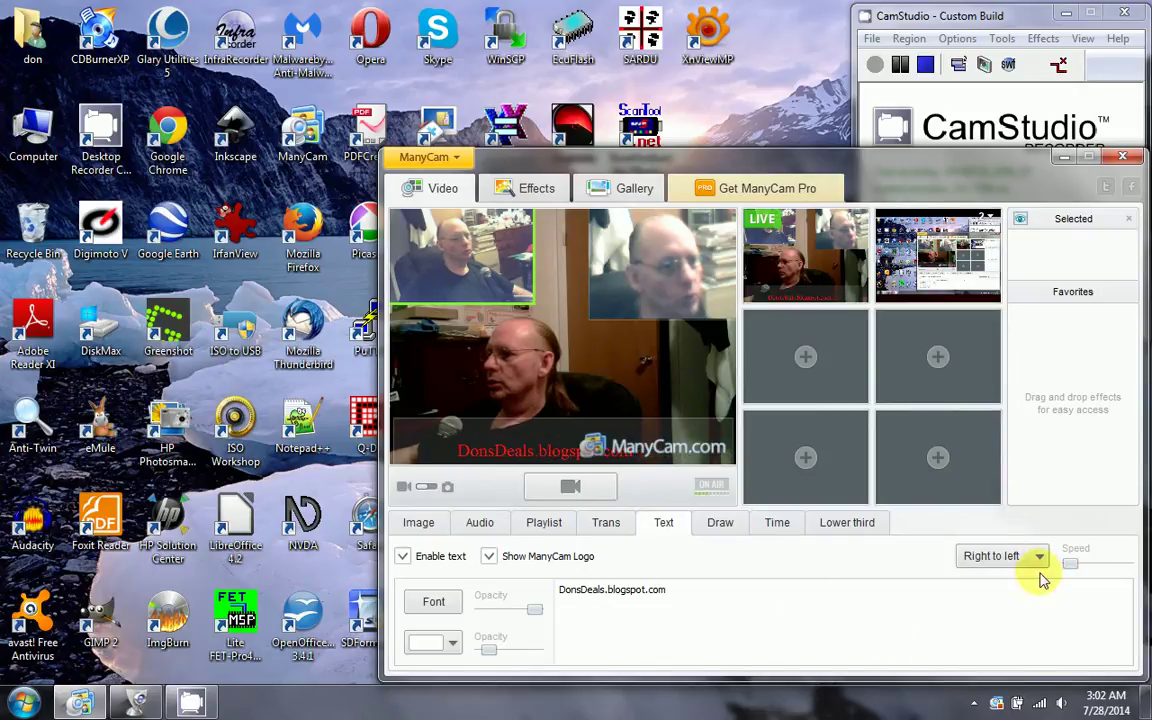
drag(1067, 566, 1108, 568)
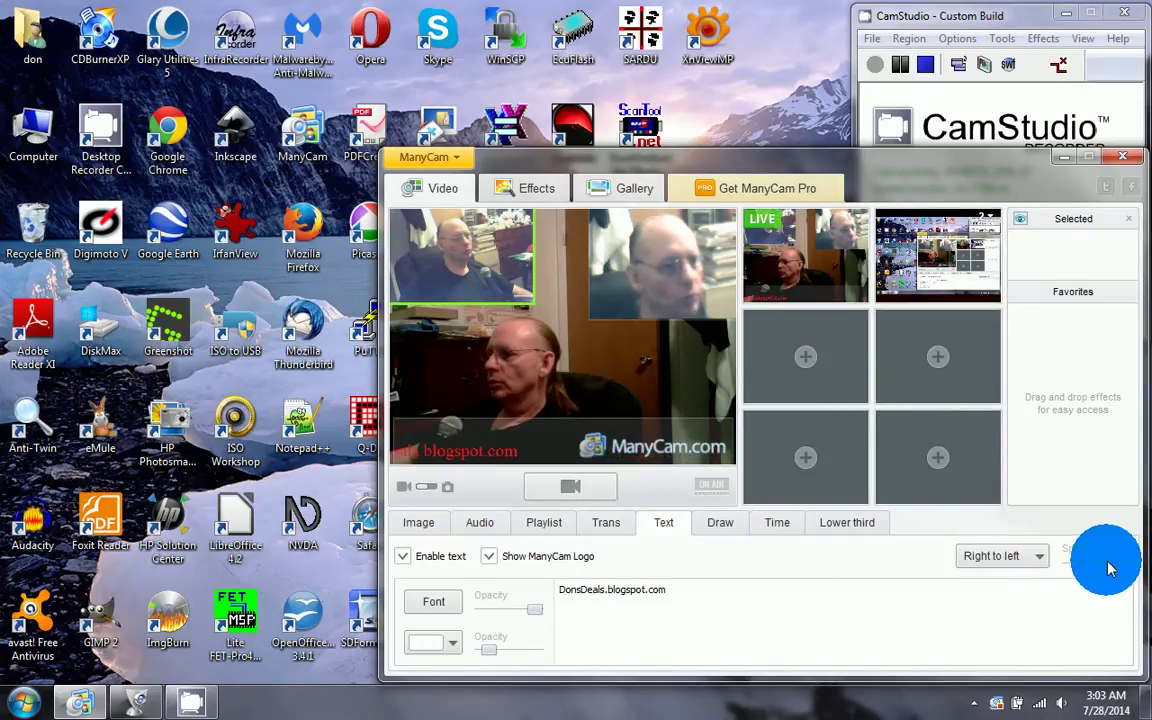
Try left-to-right scrolling for the multi-camera text, and return it to right to left at a low speed.
click(1038, 560)
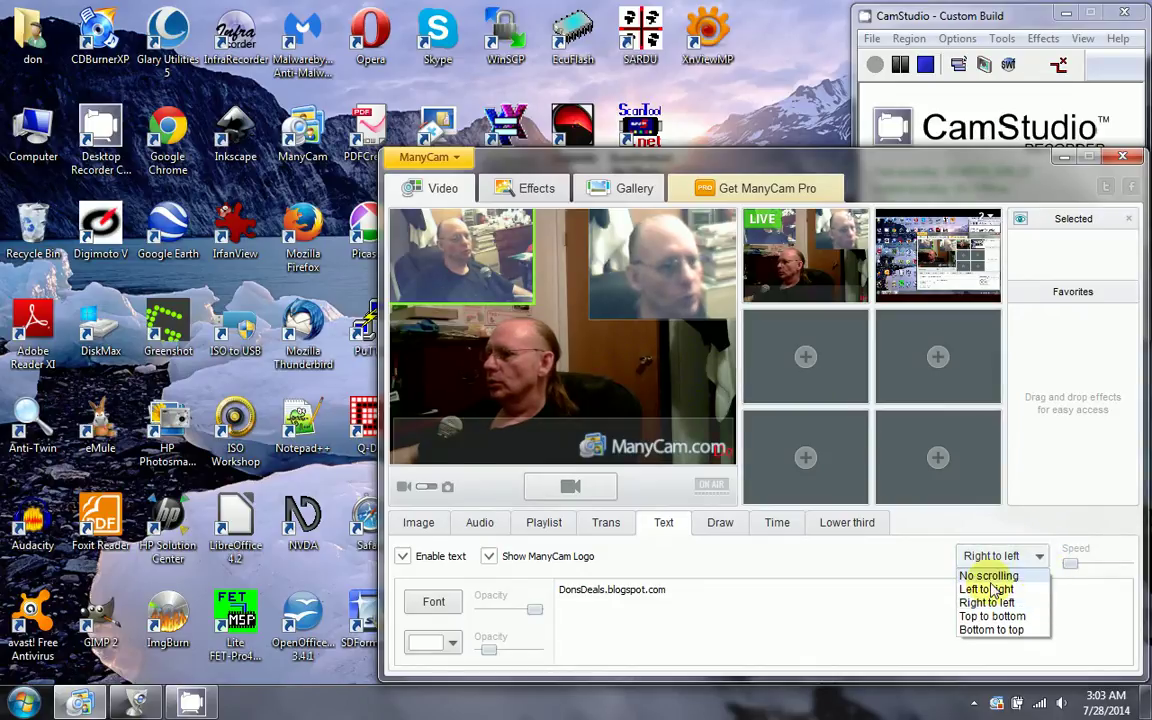
click(990, 589)
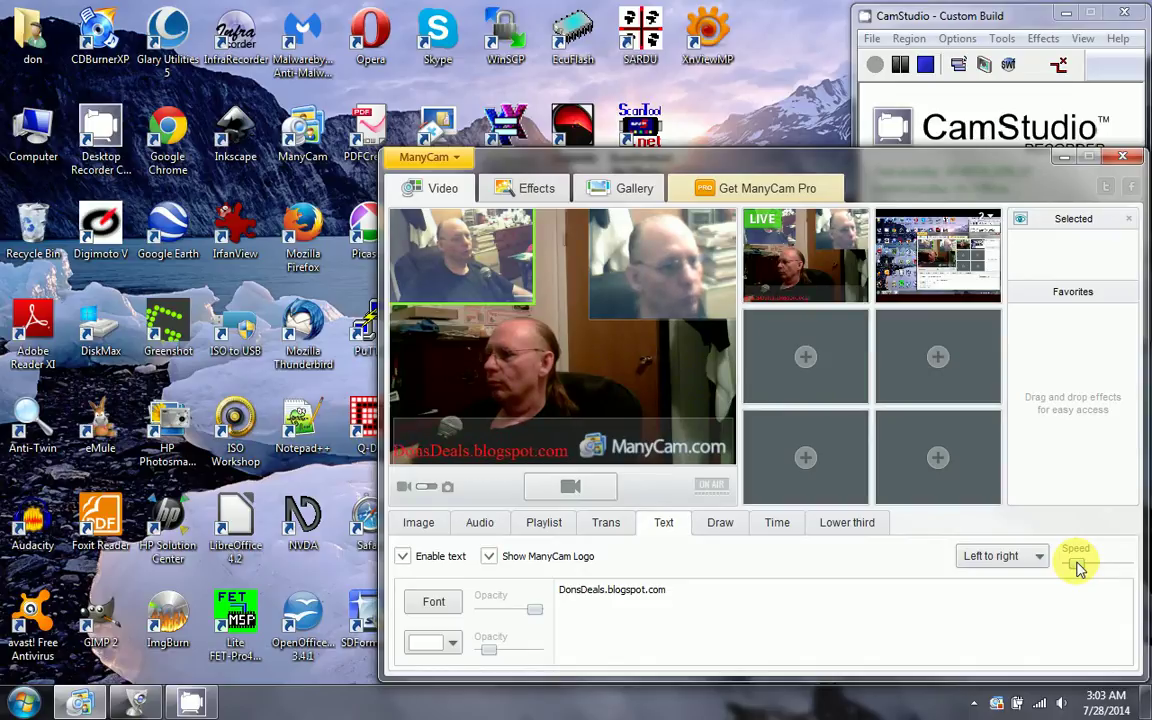
click(1008, 557)
click(1035, 600)
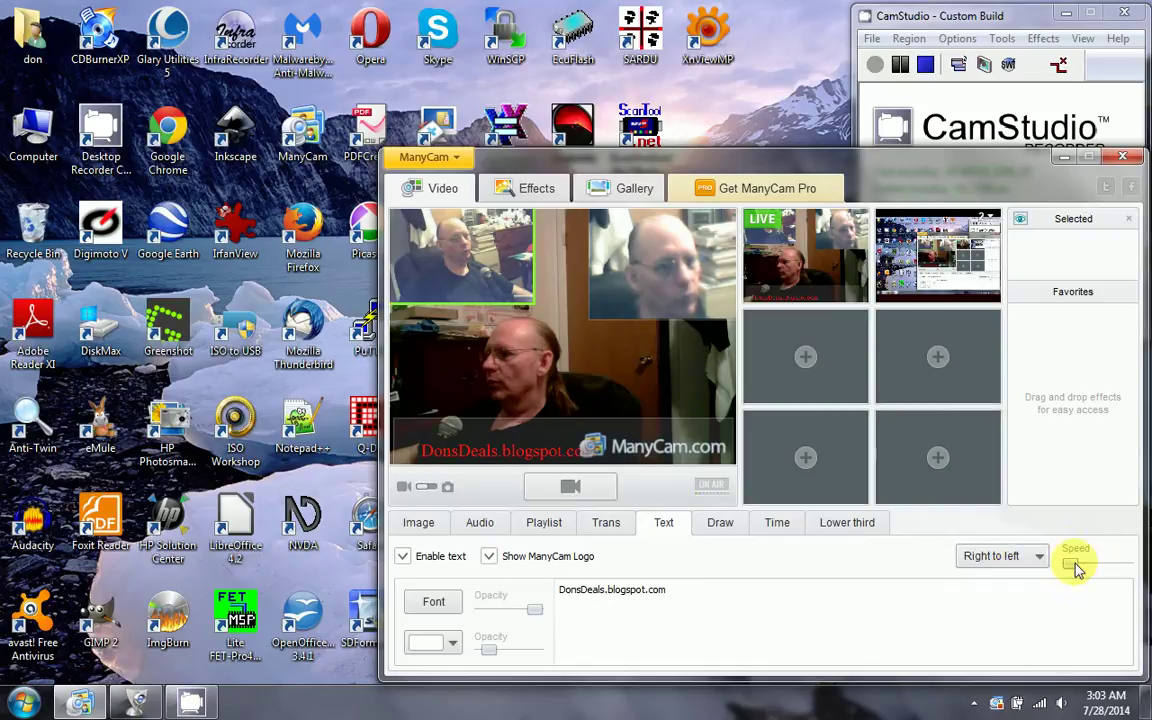
drag(1075, 566, 990, 566)
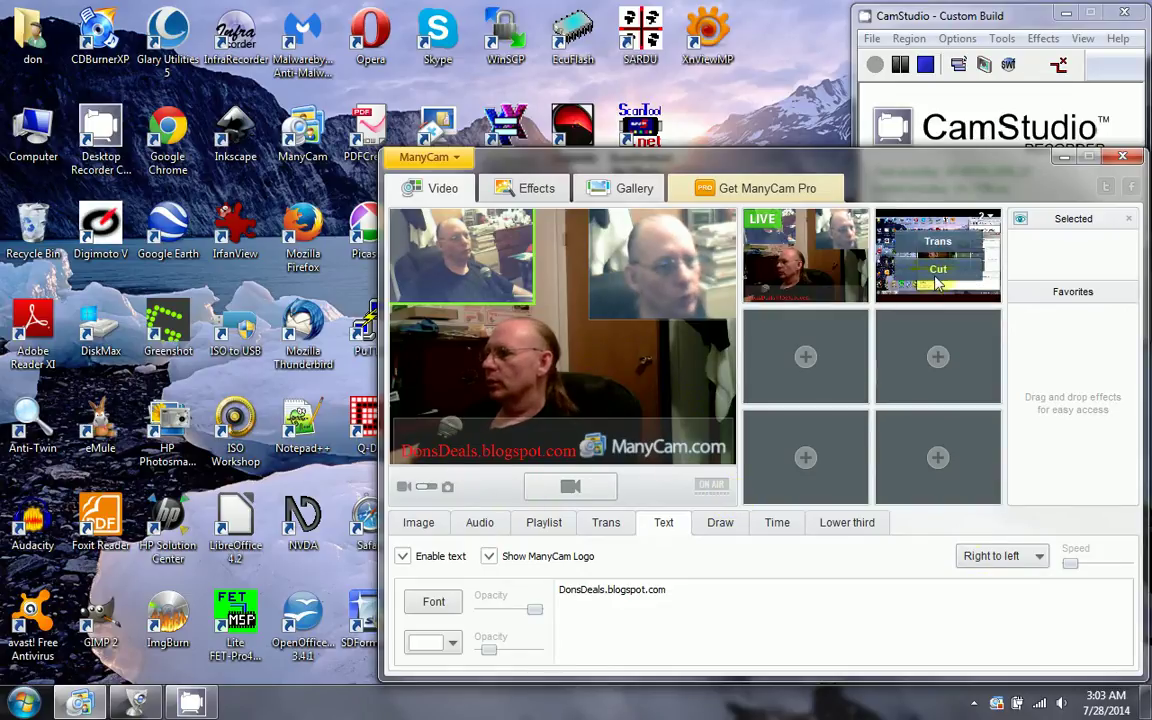
Alternate the live video between the desktop capture and the multi-camera source, ending on the desktop capture.
click(937, 272)
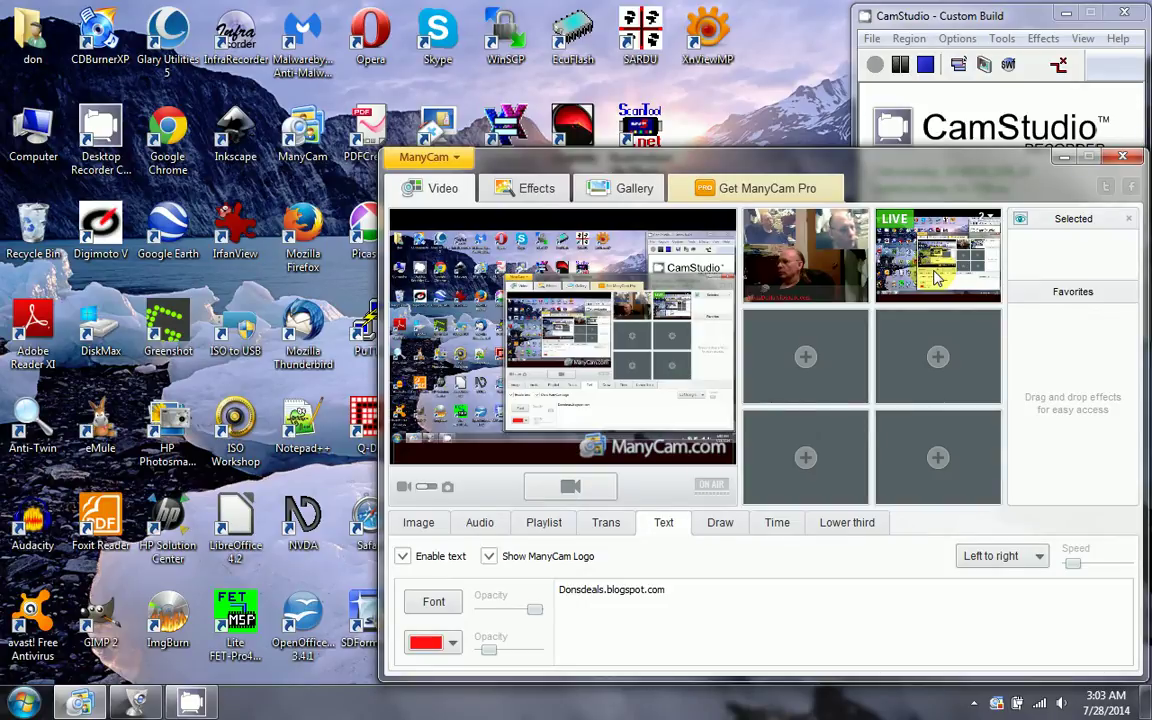
mouse_move(815, 248)
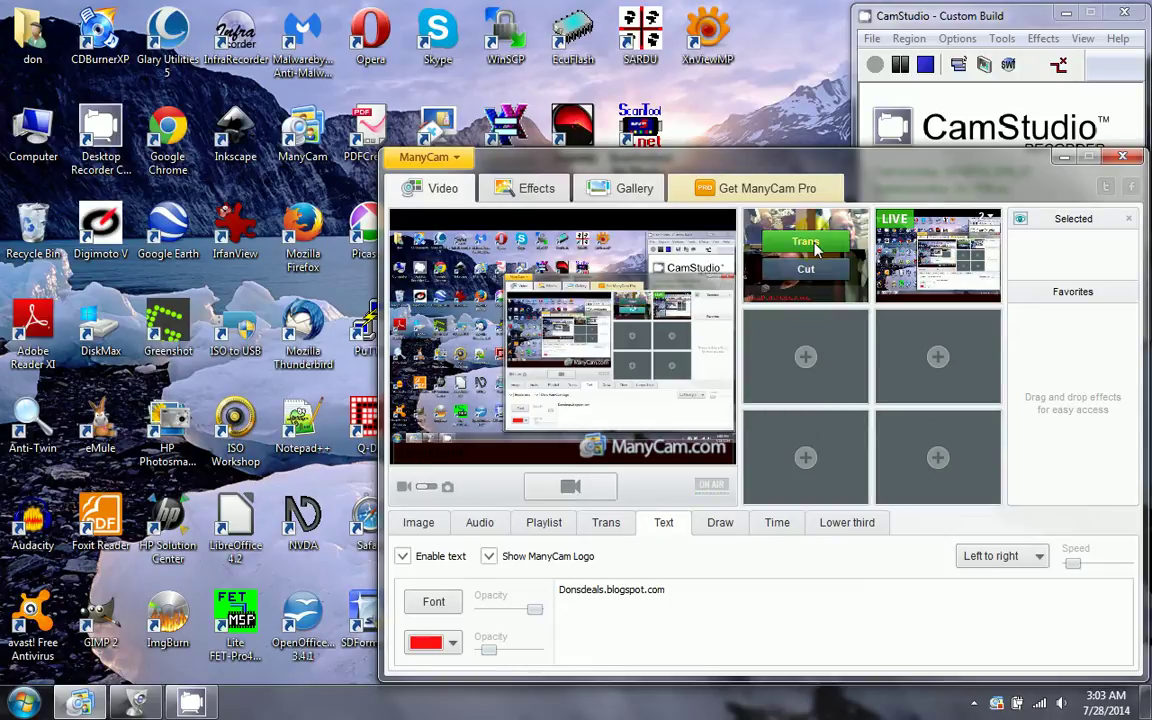
click(815, 248)
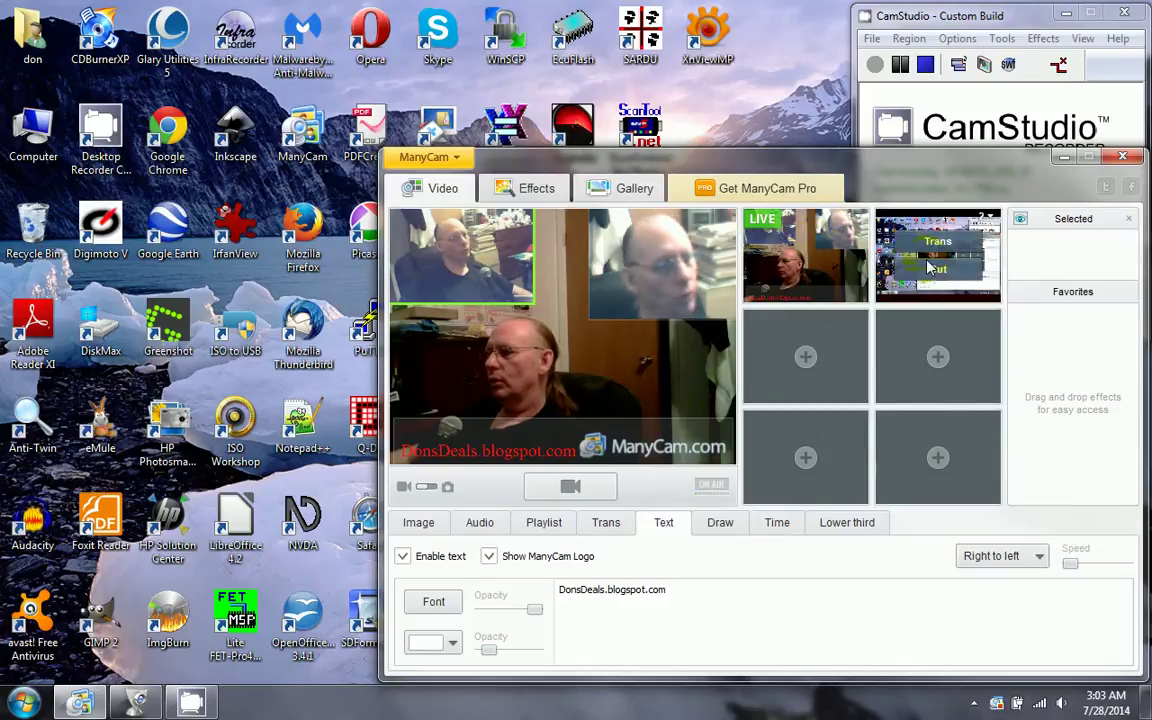
click(945, 270)
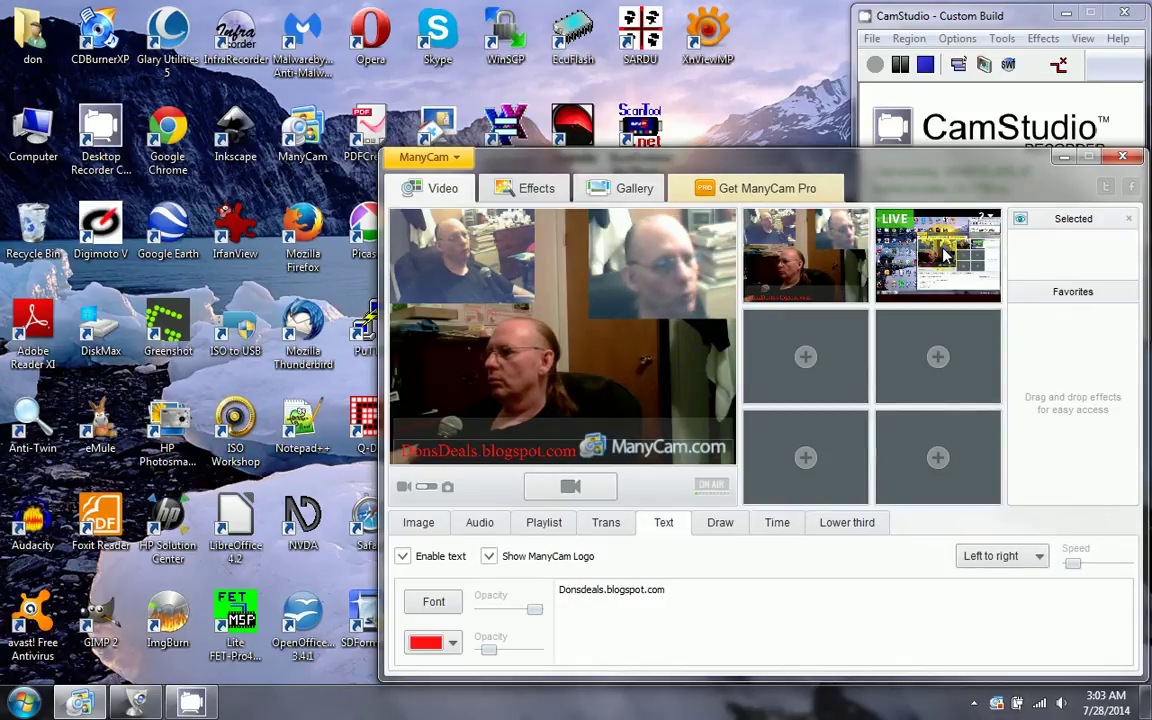
Show the BishopCo.com lower third over the live desktop capture, and briefly open the Windows Start menu beneath it.
click(847, 522)
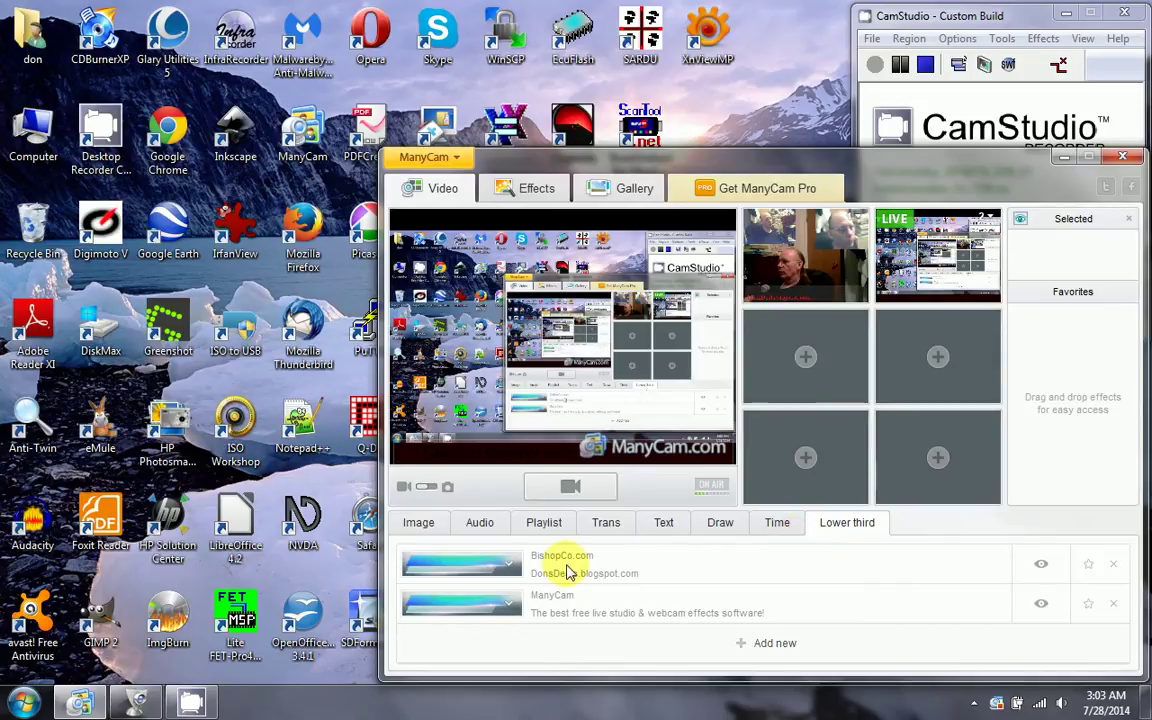
click(1041, 564)
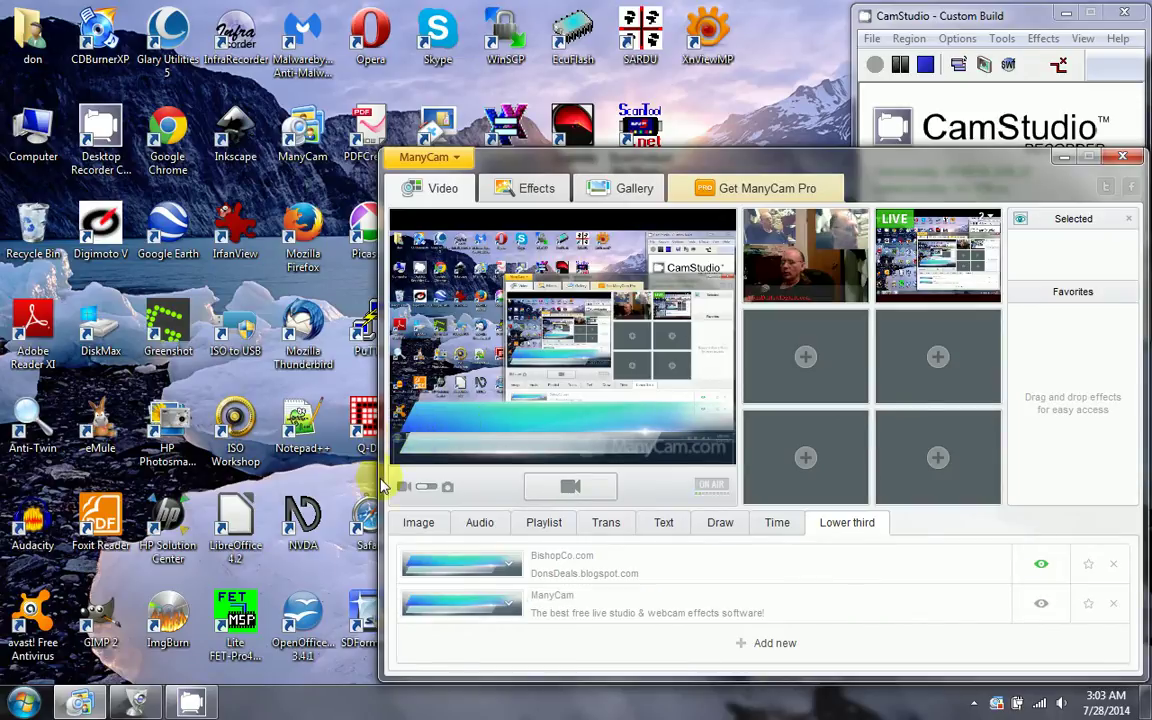
click(22, 706)
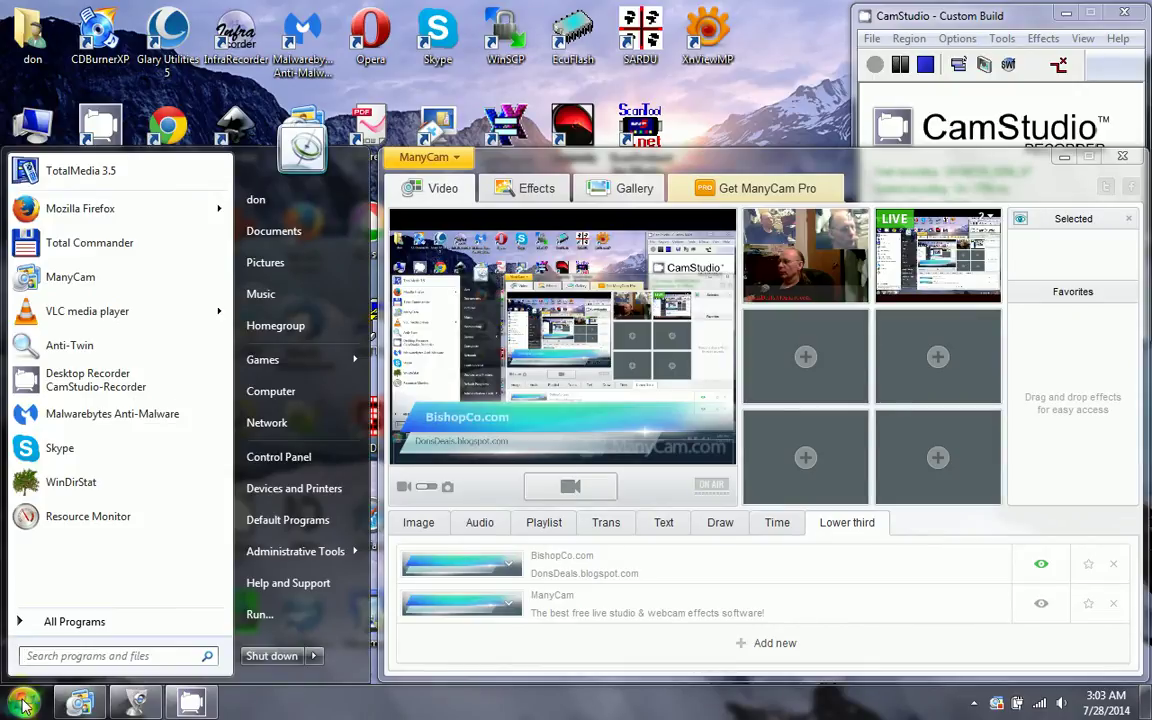
click(22, 706)
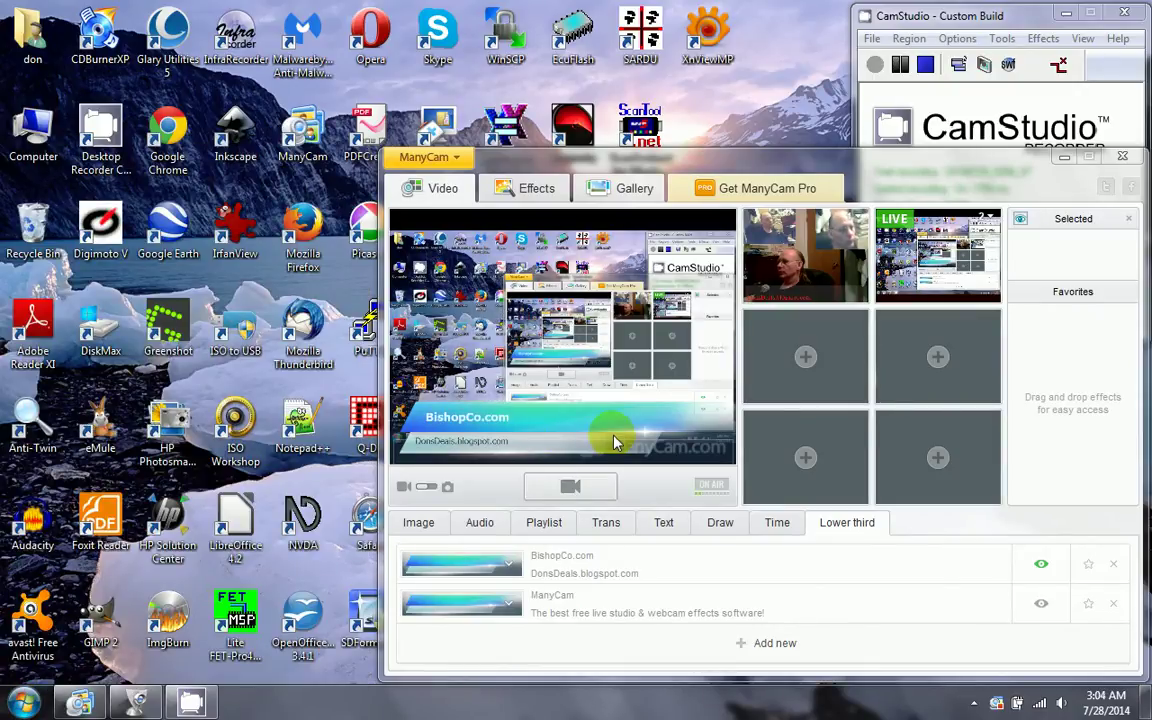
Make the multi-camera source live and hide the BishopCo.com lower third.
click(808, 290)
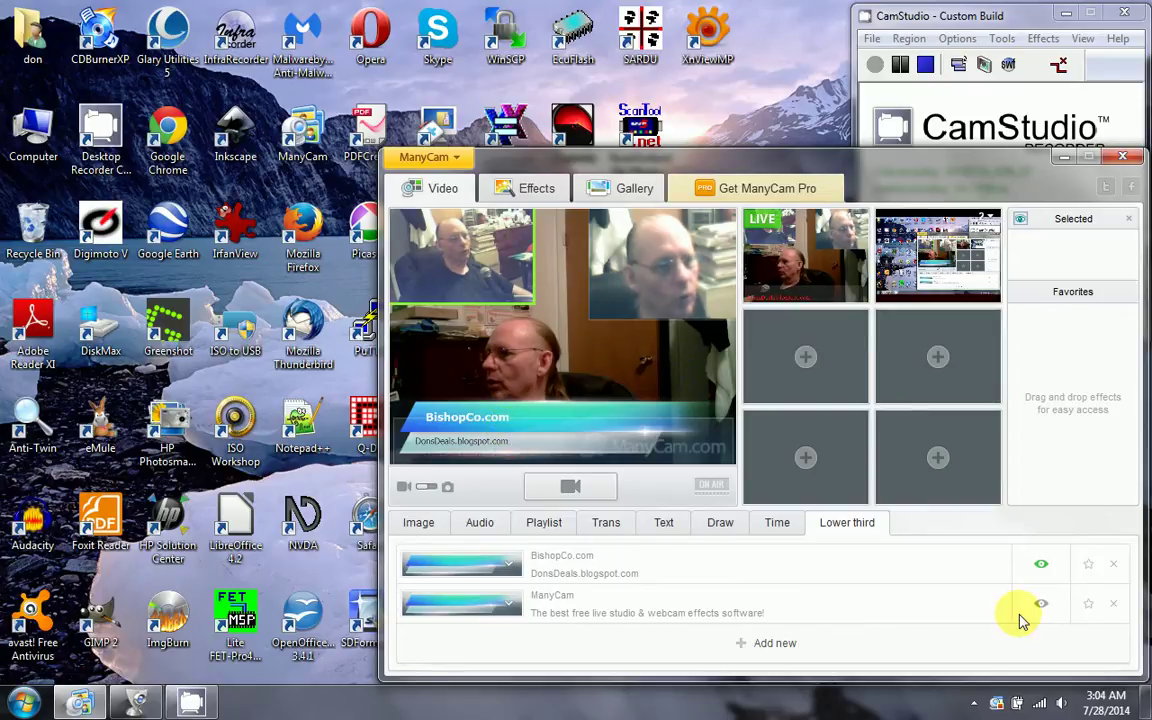
click(1041, 563)
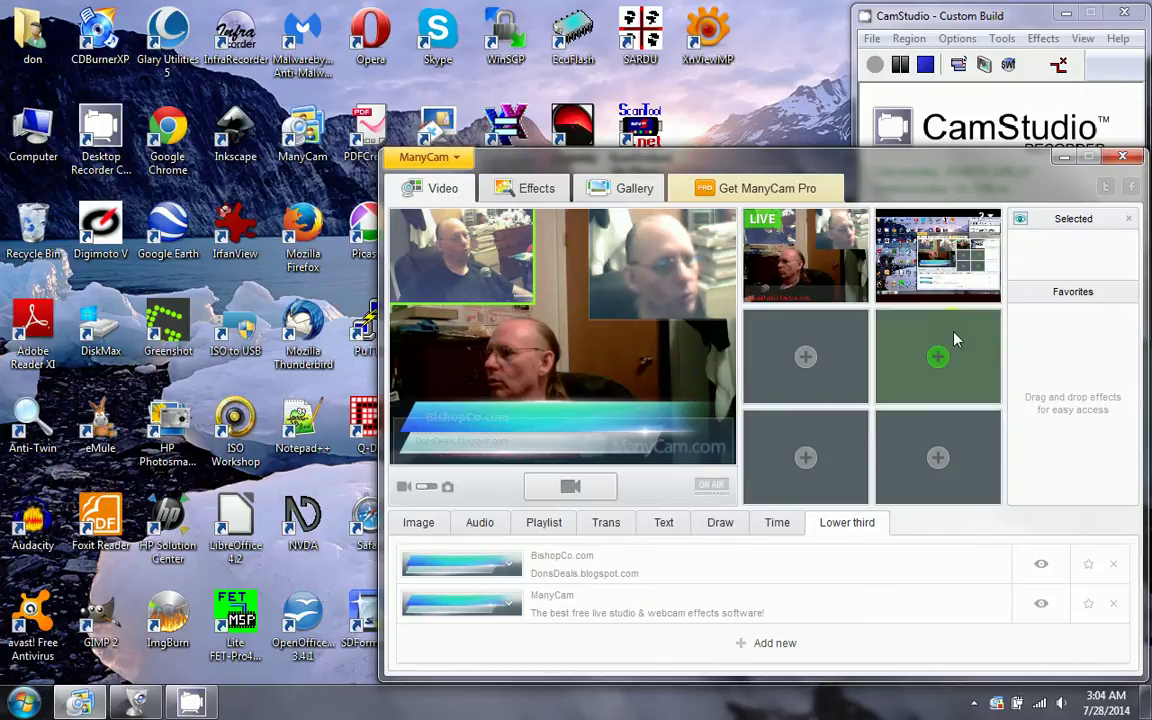
Transition the live video to the desktop capture and back to the multi-camera source.
mouse_move(940, 258)
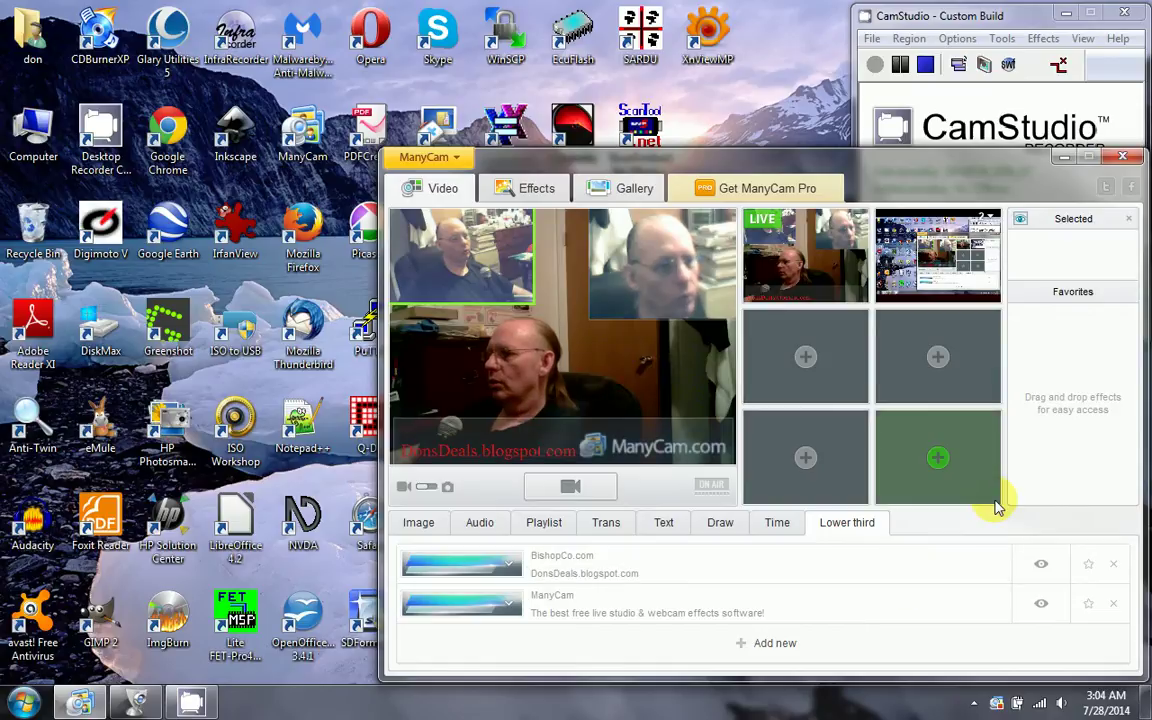
mouse_move(922, 292)
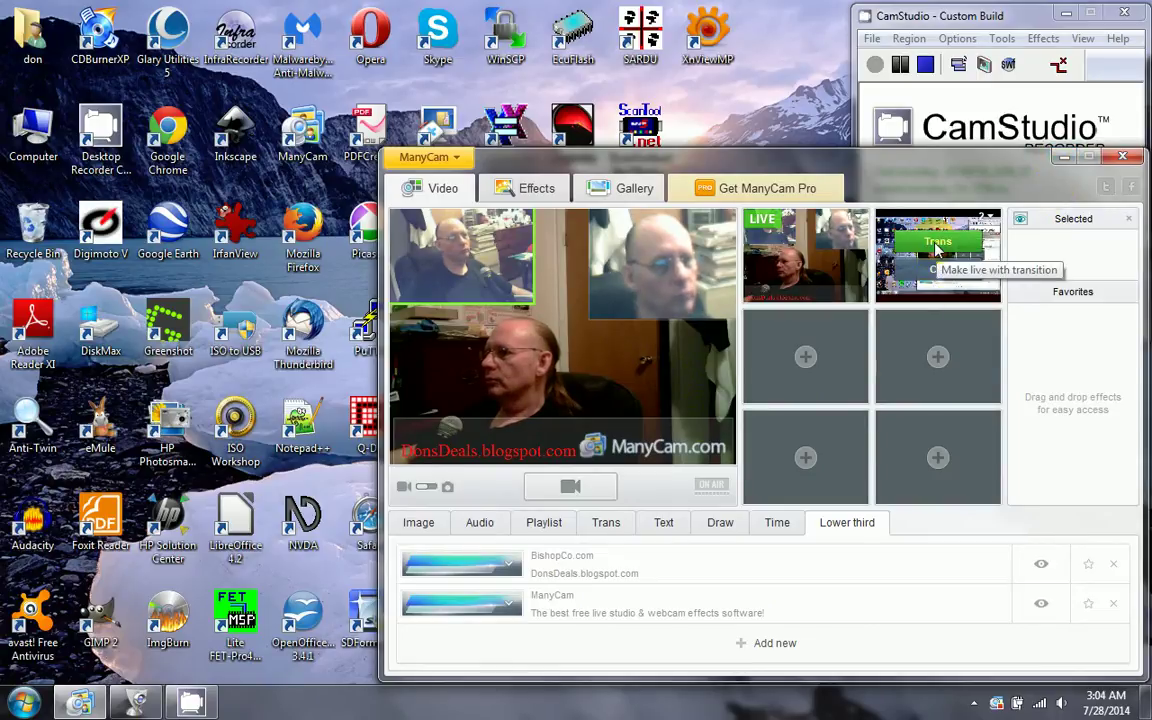
click(938, 250)
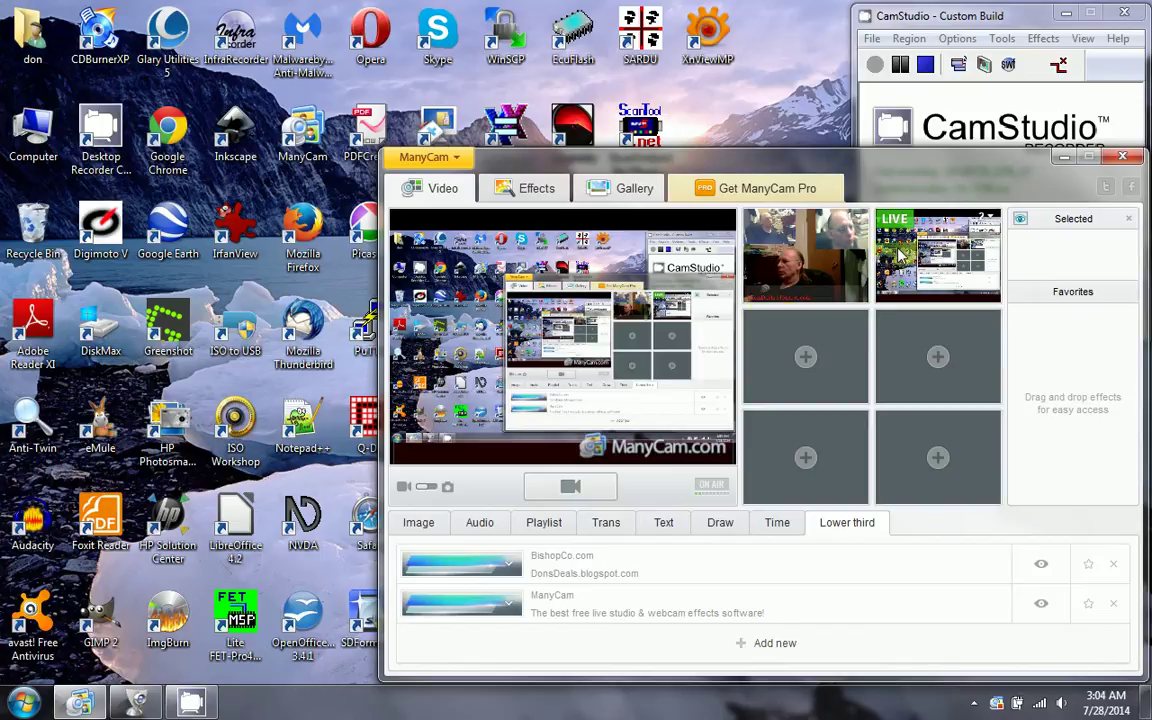
mouse_move(784, 284)
click(800, 245)
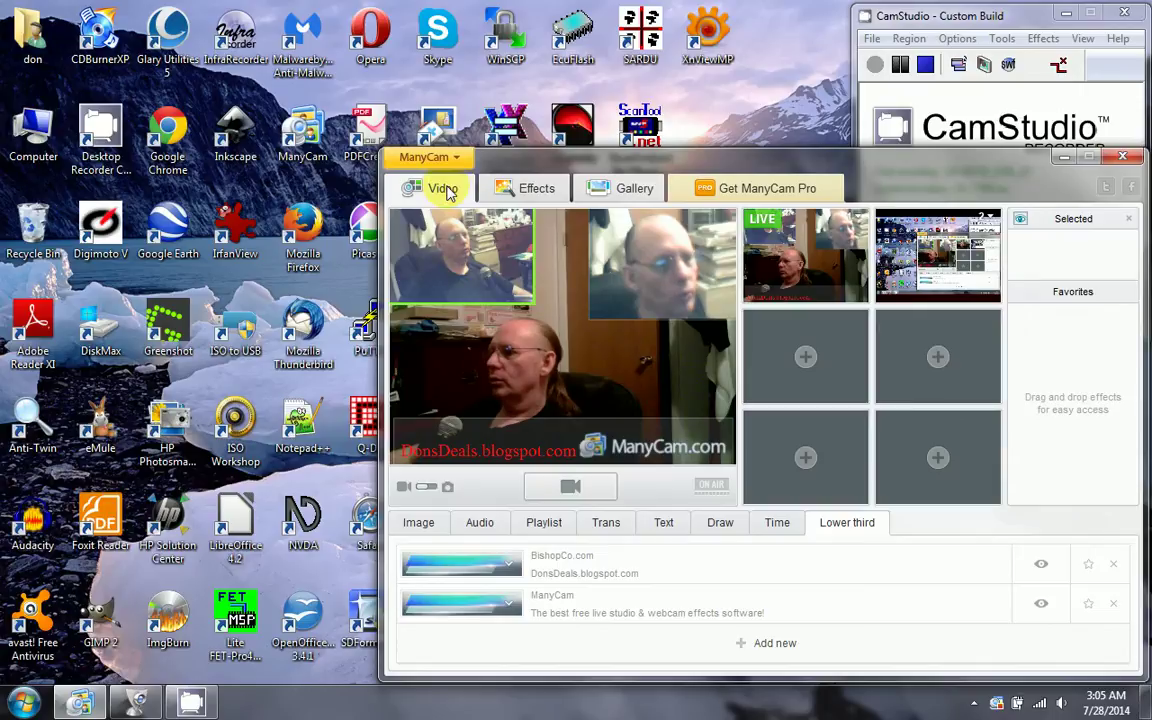
In the image settings, set a single-inset picture-in-picture layout and move the inset to the video's upper-right corner.
click(419, 523)
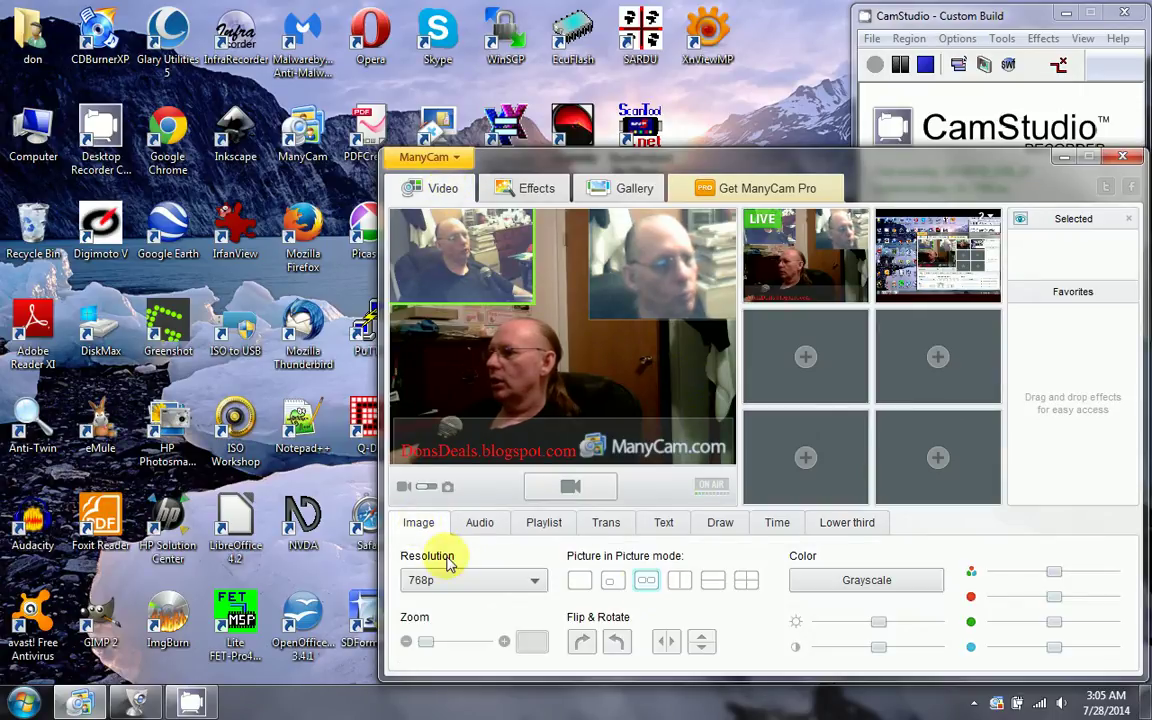
click(610, 582)
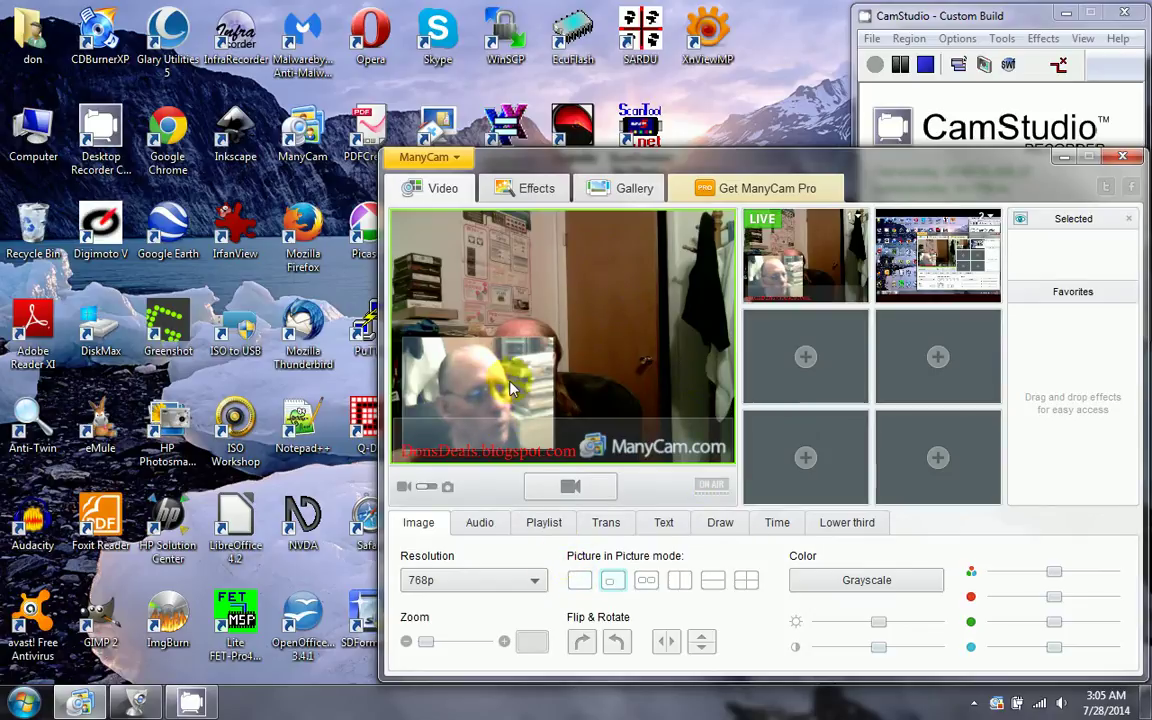
drag(458, 342, 697, 262)
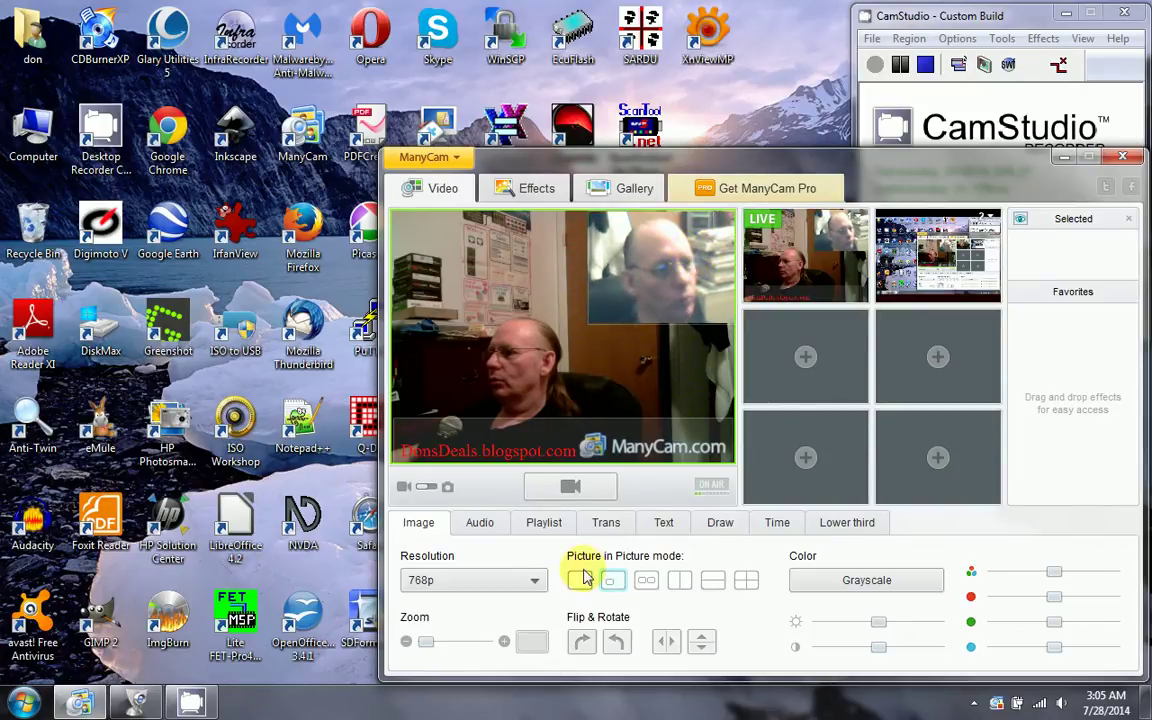
Reset the picture-in-picture layout to a single full image, and change it through one inset to two insets.
click(580, 581)
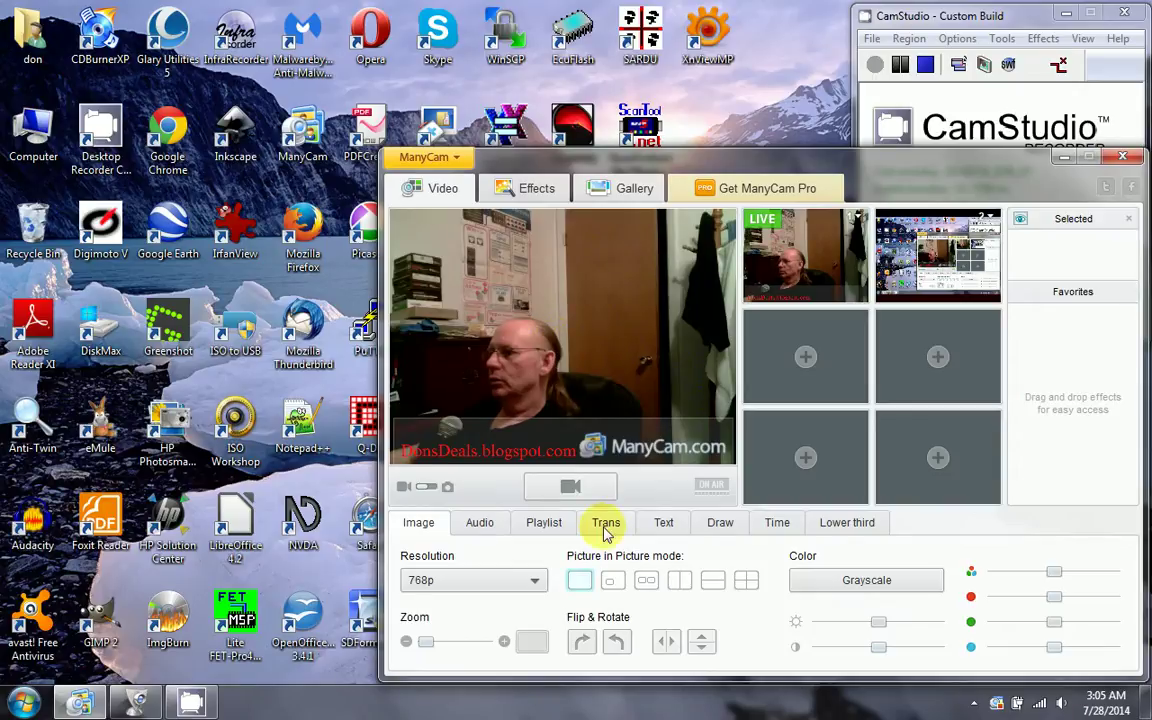
click(611, 581)
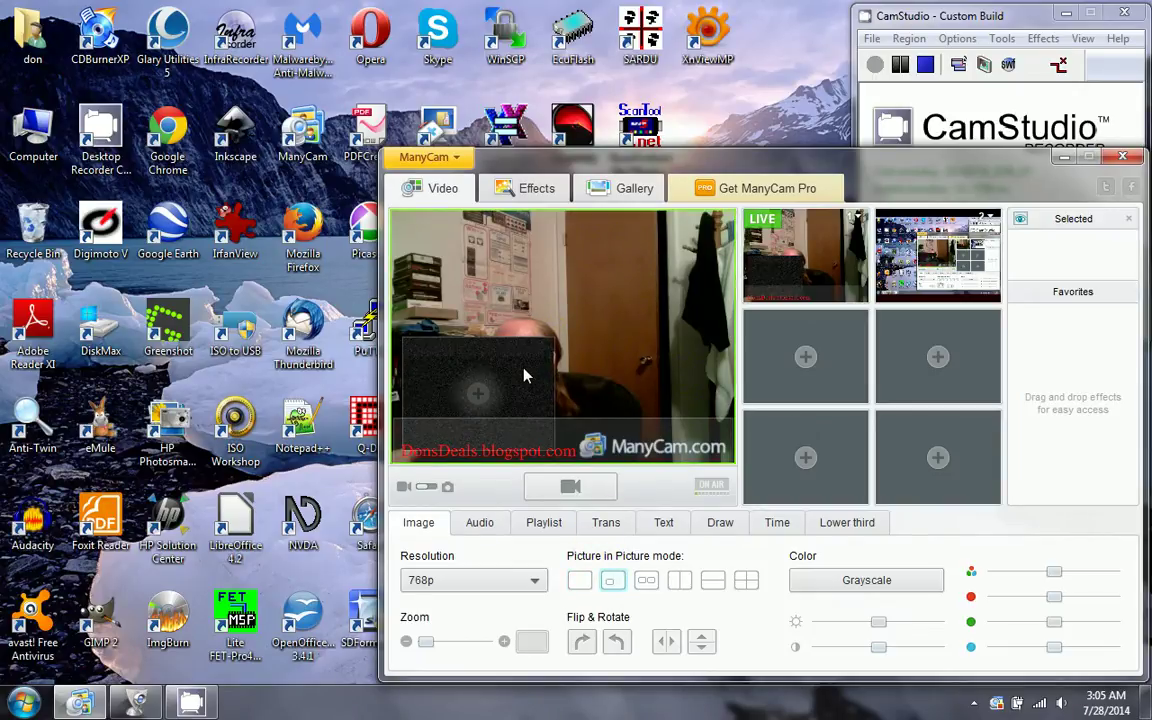
click(646, 580)
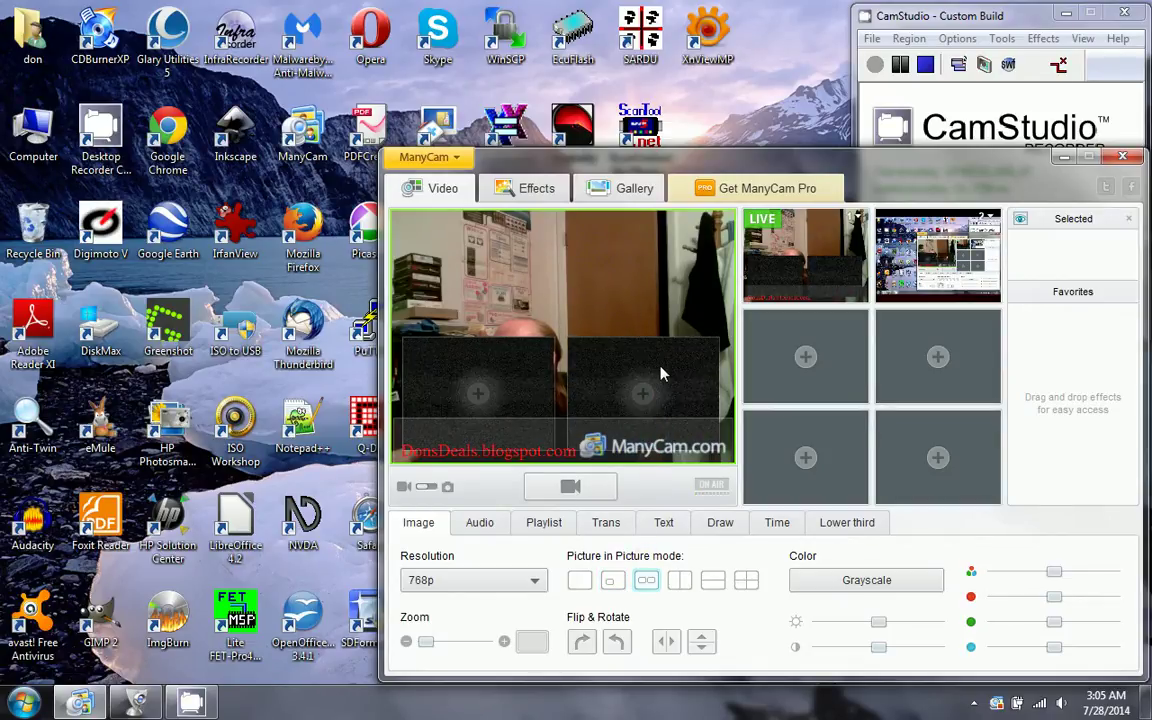
Move the second inset to the video's upper-right corner and assign the Dual Mode USB Camera Plus to it.
drag(658, 376, 663, 252)
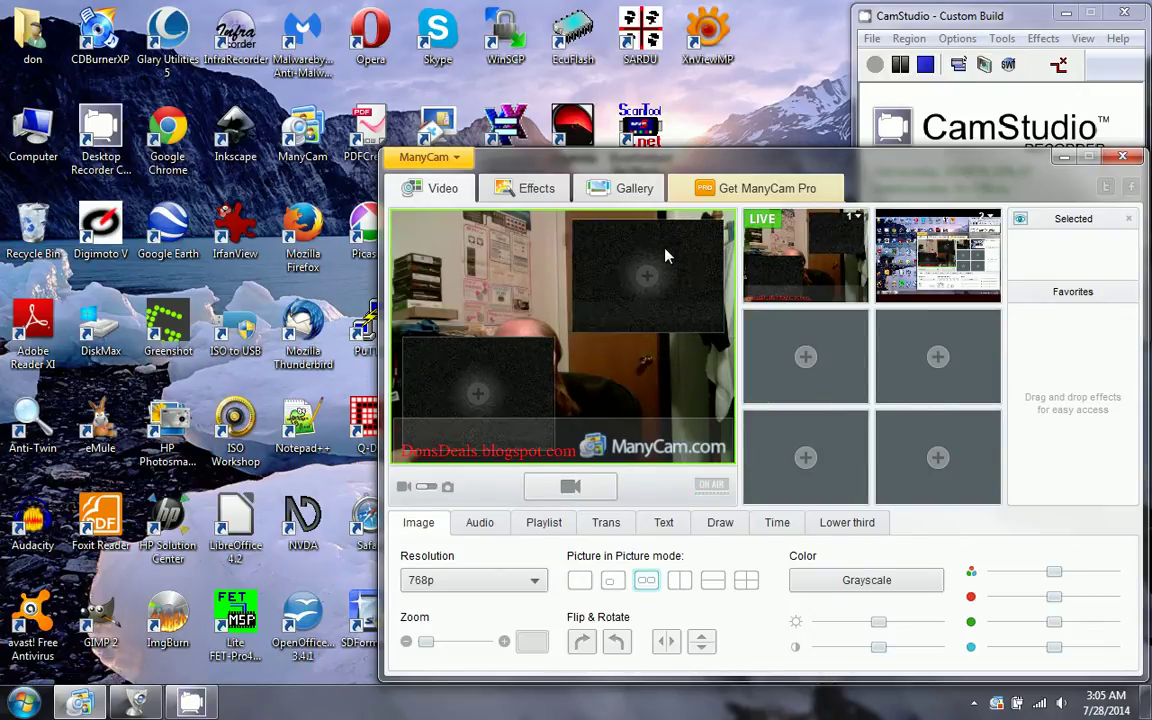
click(663, 252)
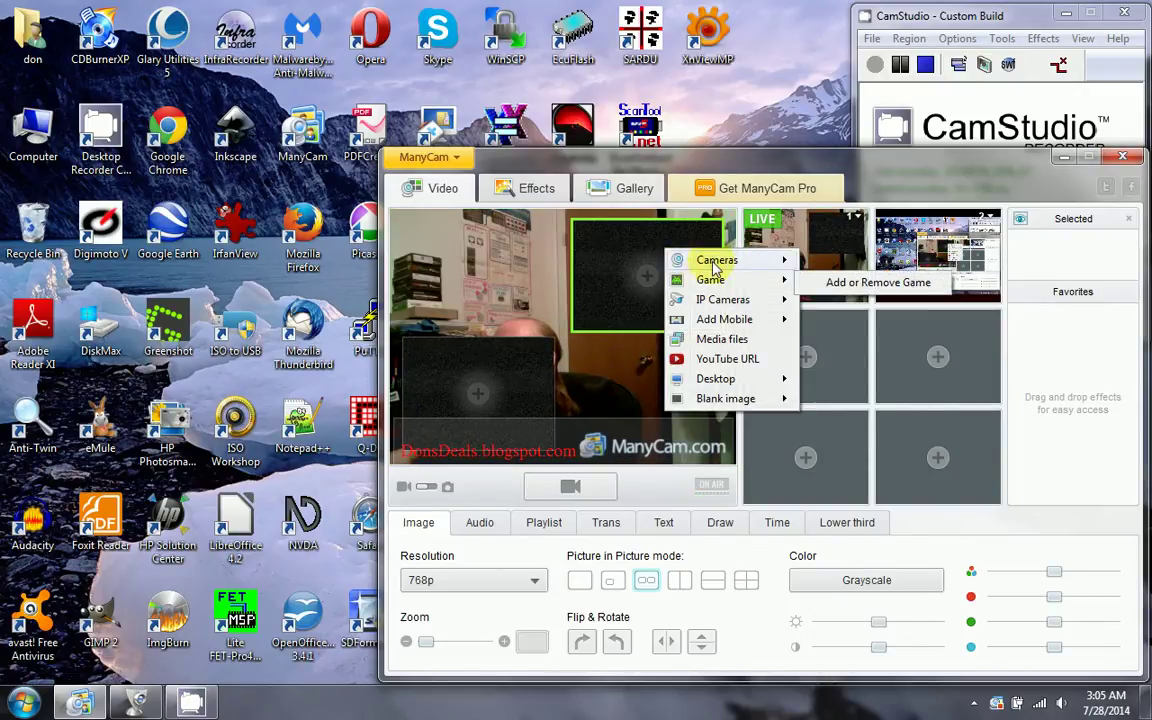
mouse_move(705, 261)
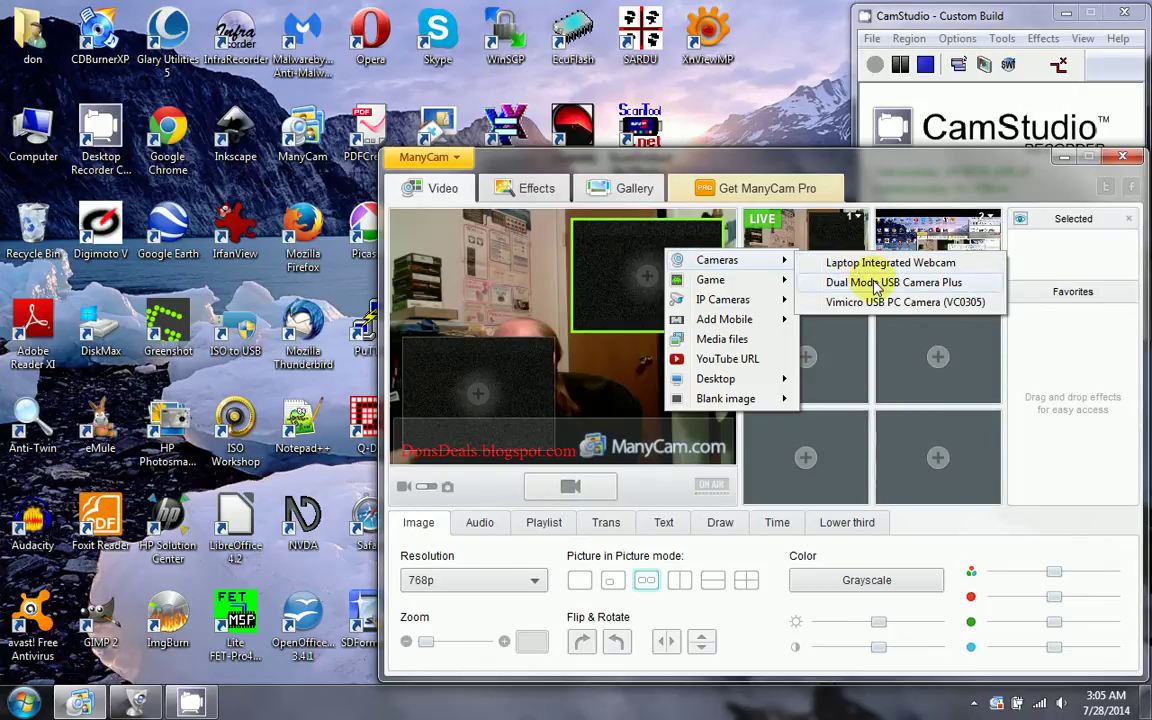
click(876, 283)
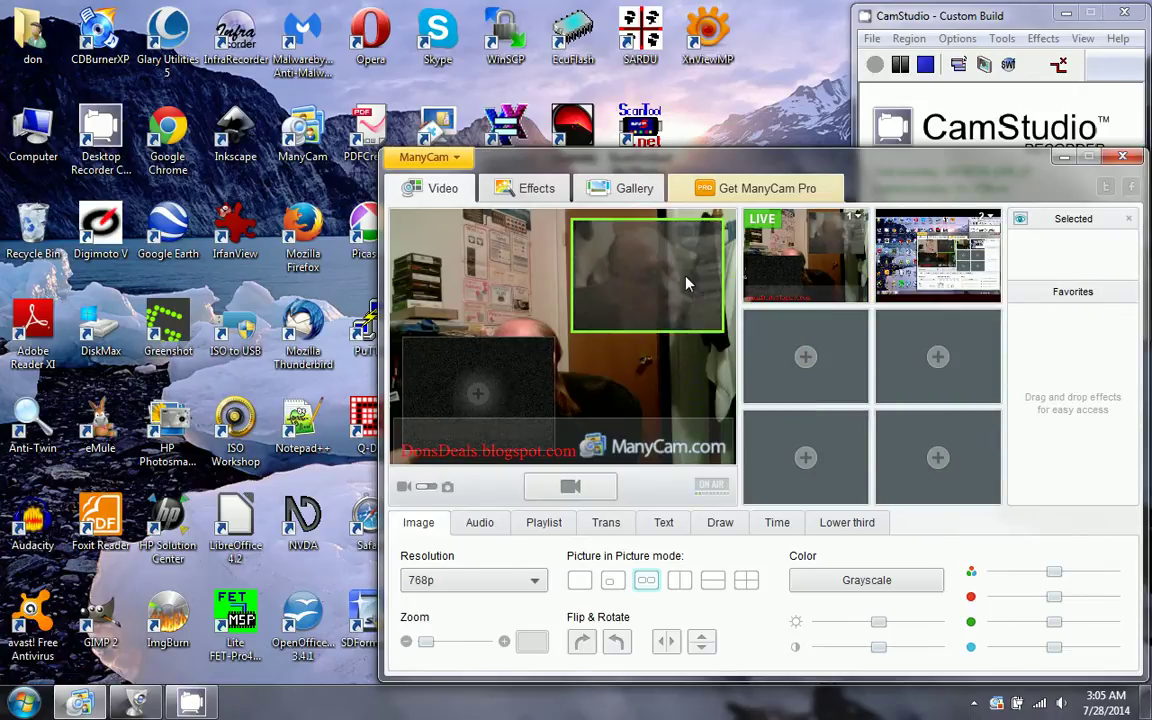
Place the remaining empty inset in the video's upper-left corner and assign the Vimicro USB PC Camera (VC0305) to it.
click(515, 242)
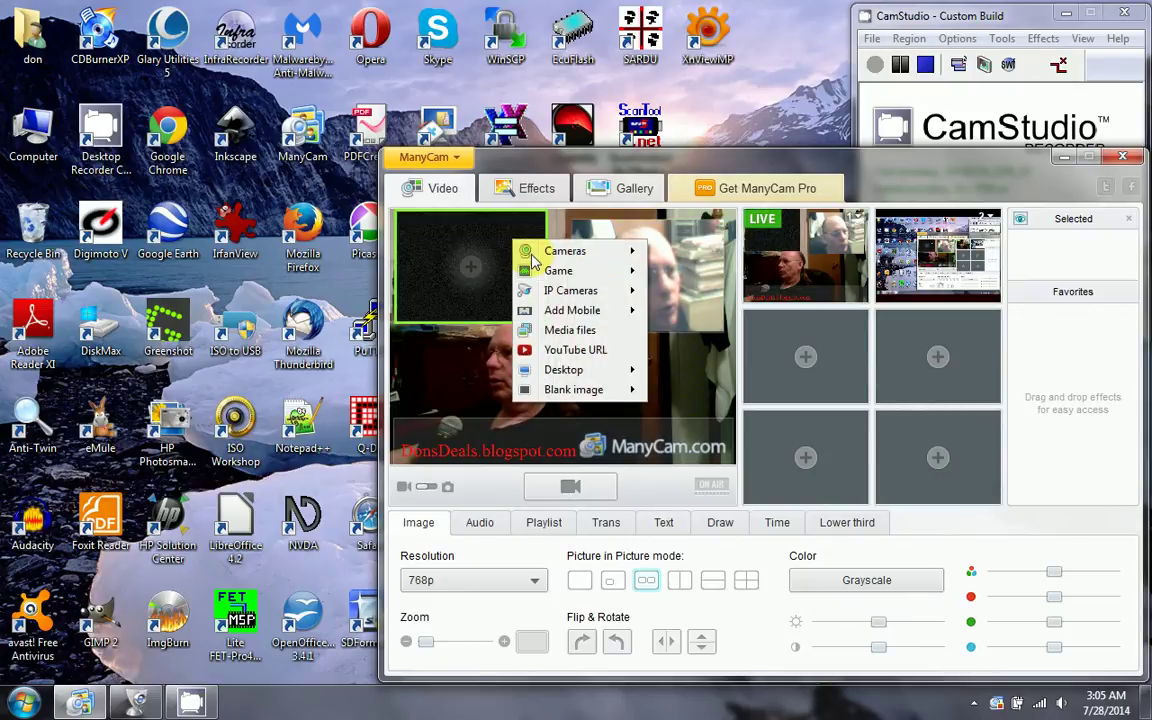
mouse_move(578, 251)
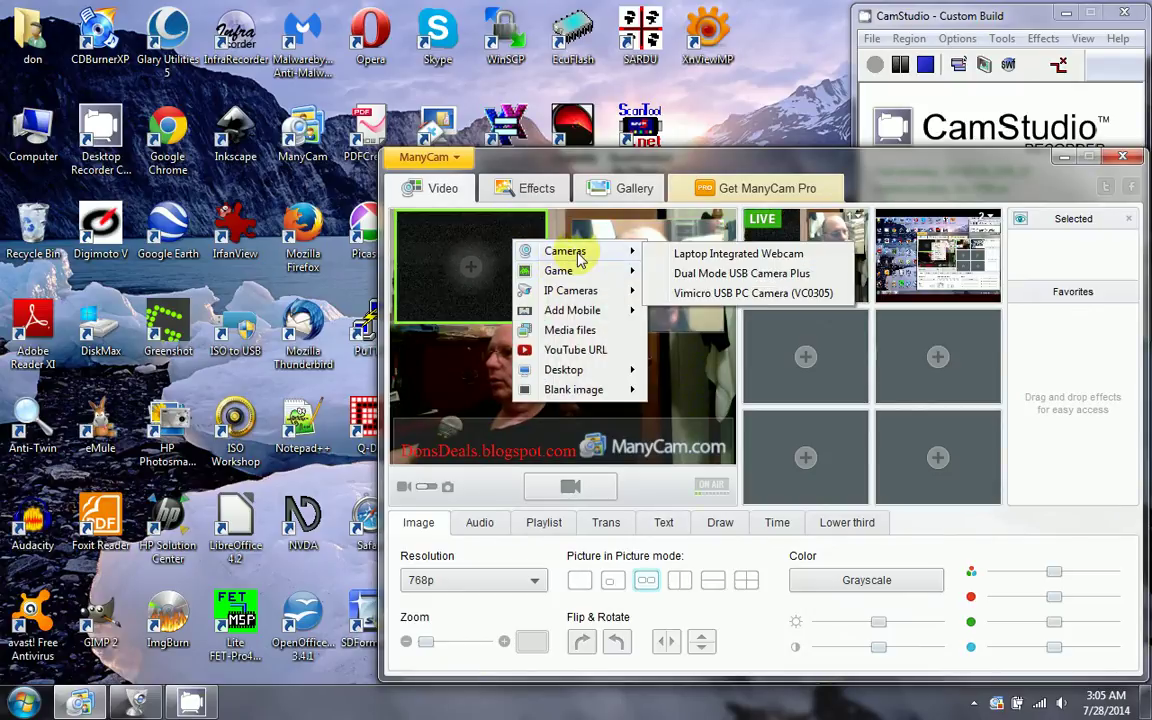
click(697, 300)
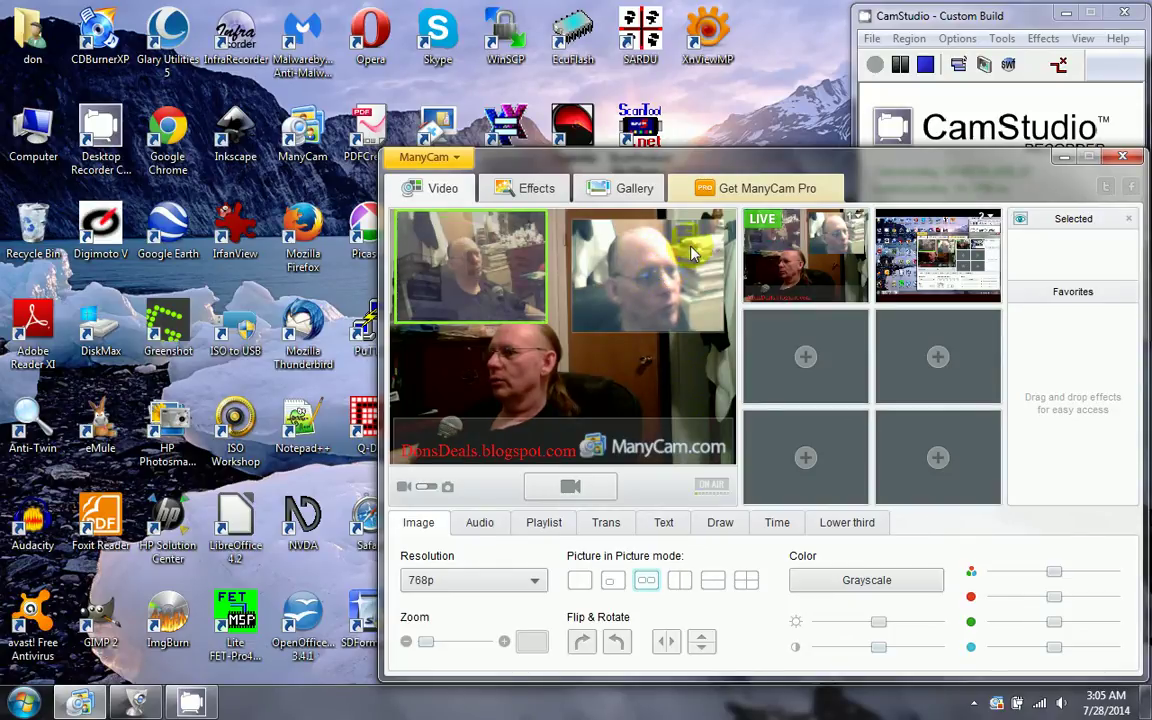
Push both camera insets further into the upper corners of the video, partly past its edges.
drag(703, 245, 720, 238)
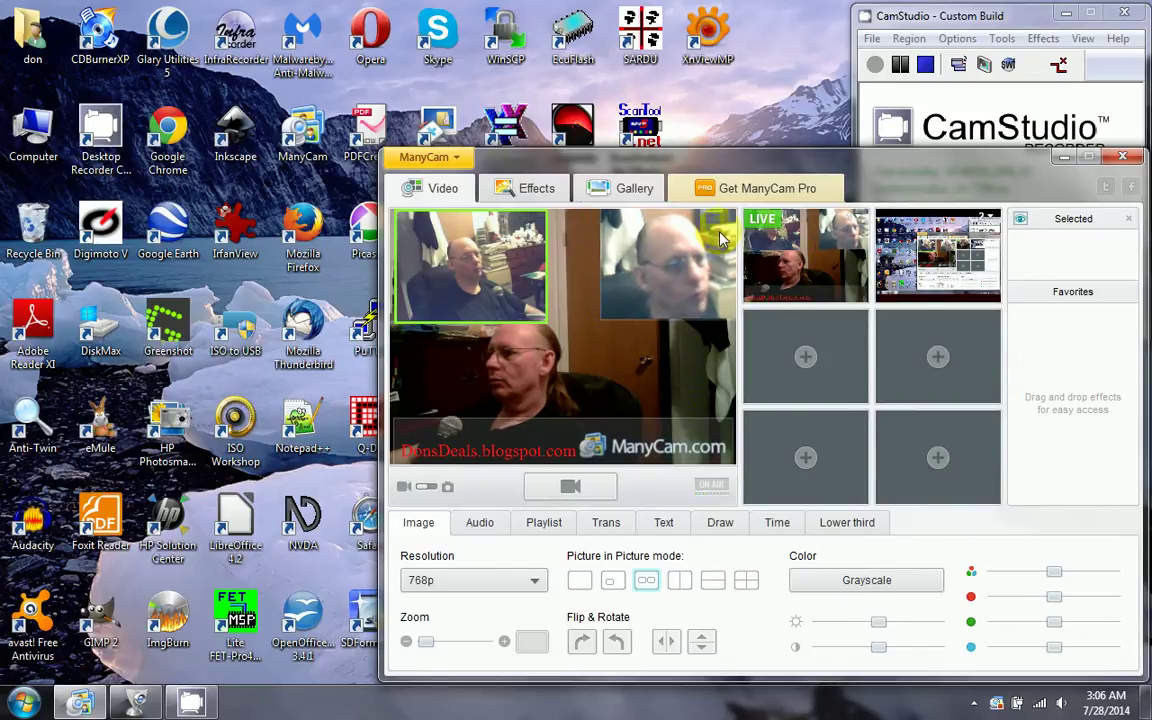
drag(722, 240, 728, 240)
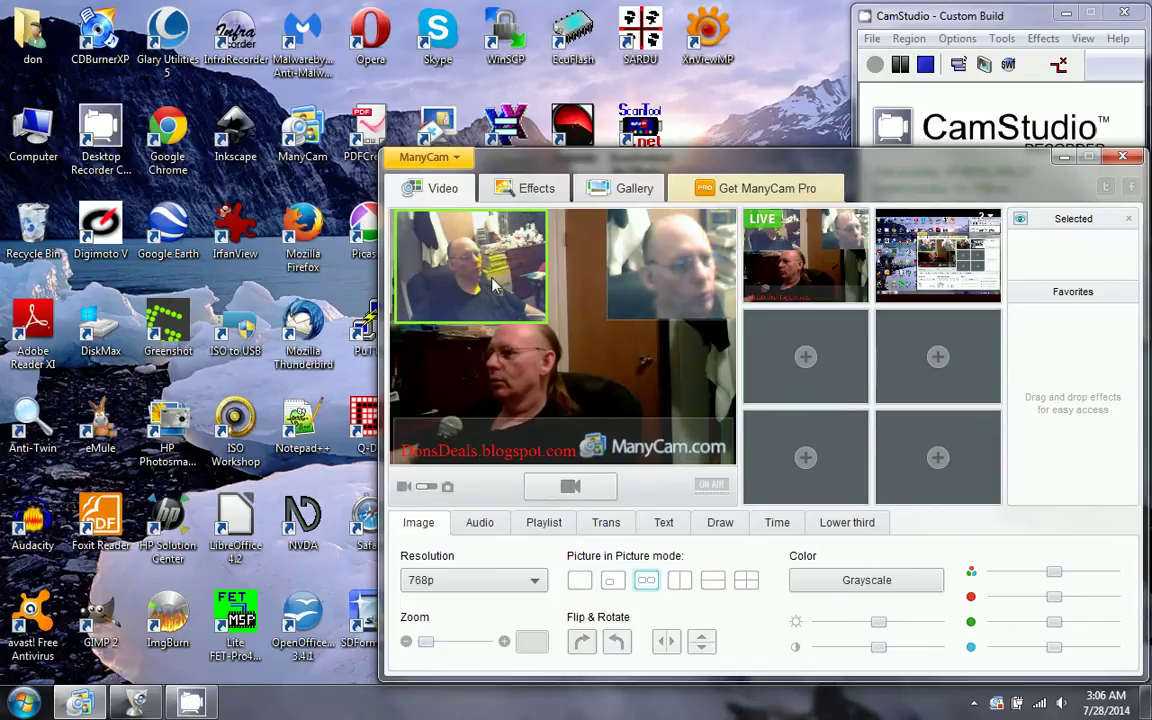
drag(500, 258, 484, 238)
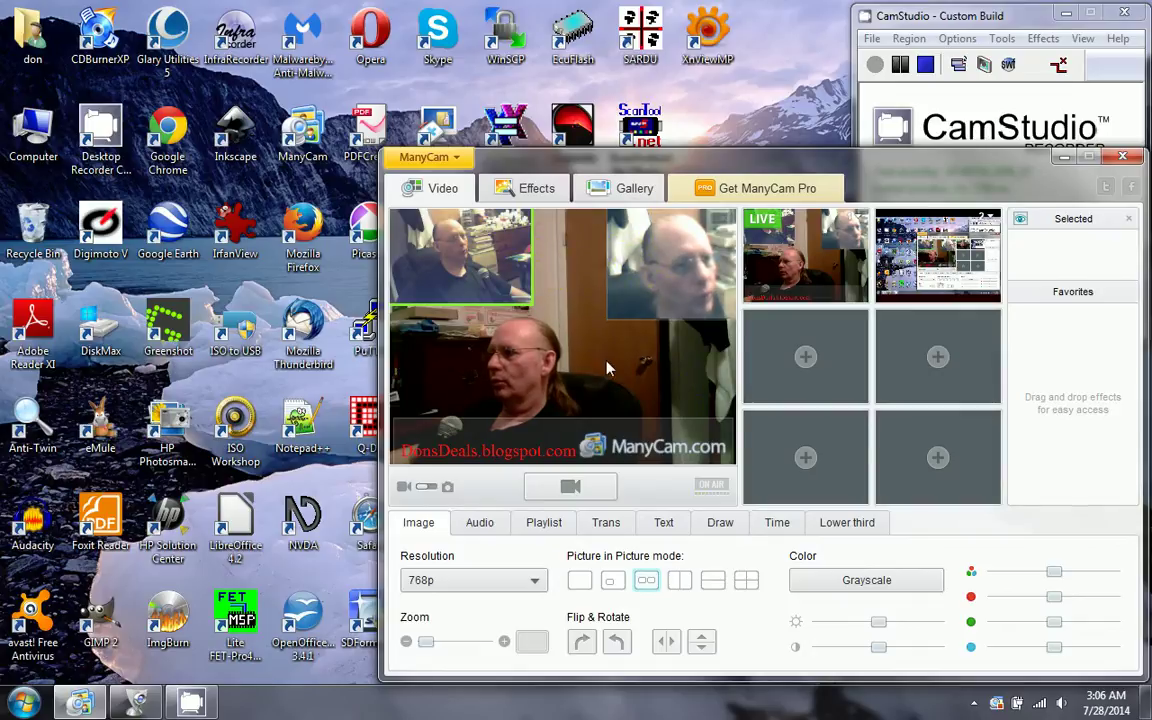
Select the main picture and the two insets in turn, nudging the upper-right inset's position within its corner.
click(643, 436)
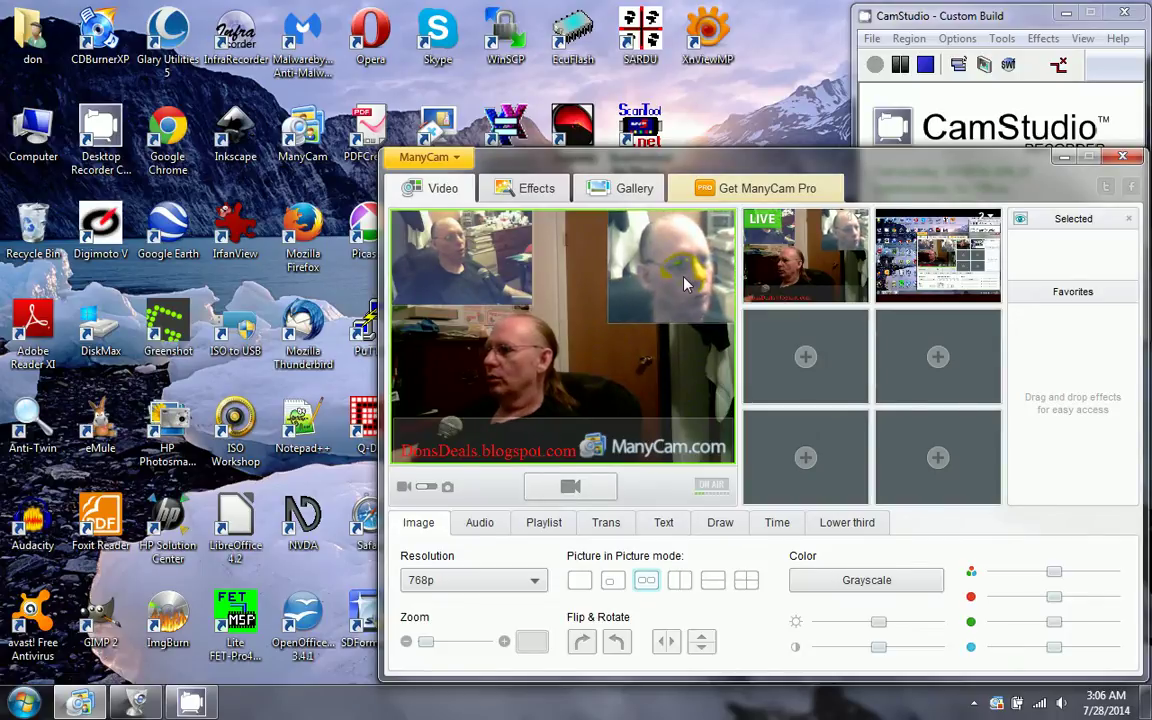
drag(684, 285, 708, 283)
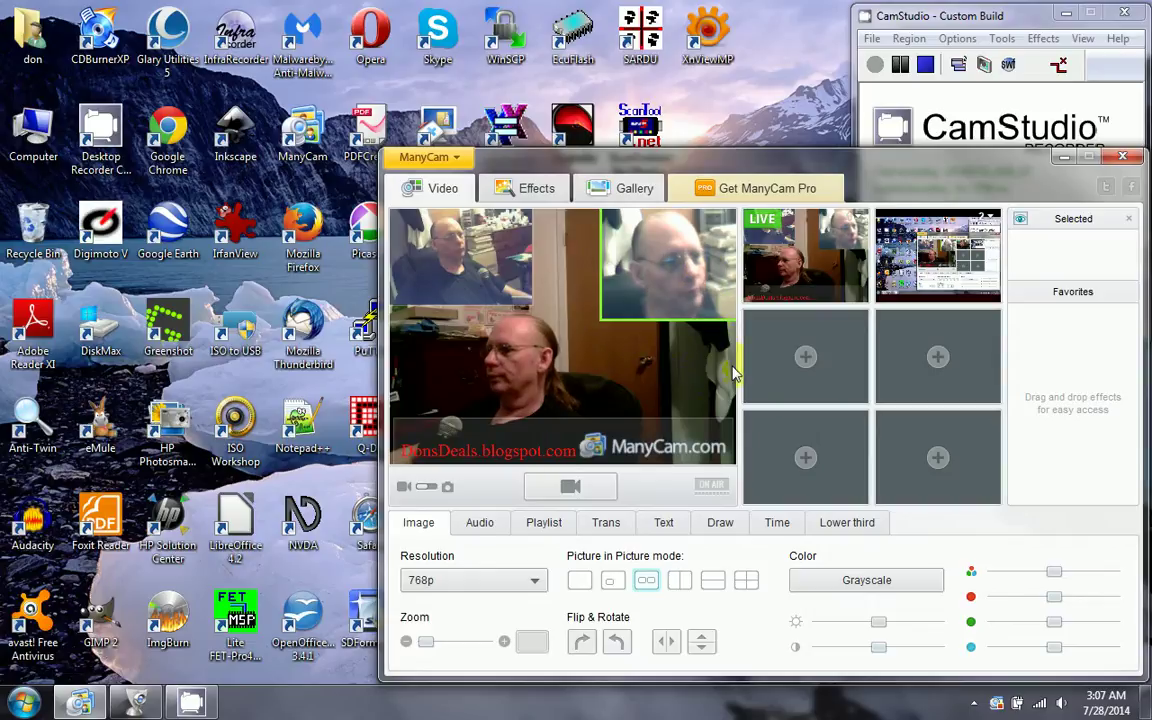
click(656, 386)
click(720, 272)
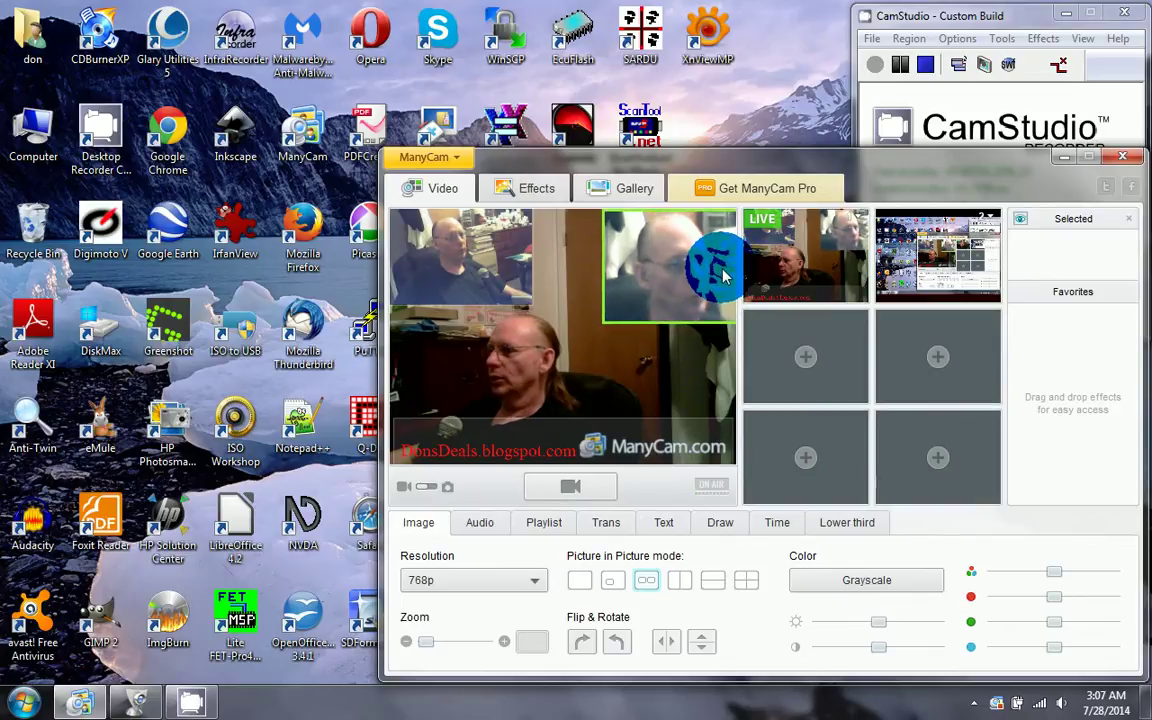
click(606, 331)
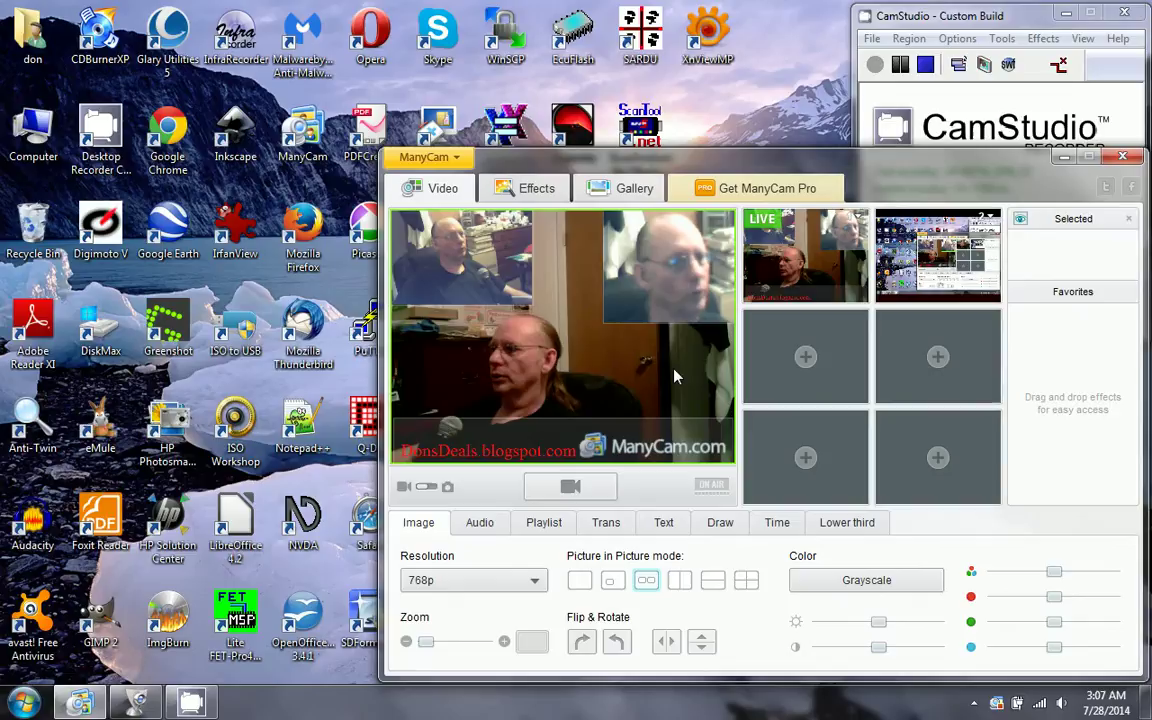
click(485, 280)
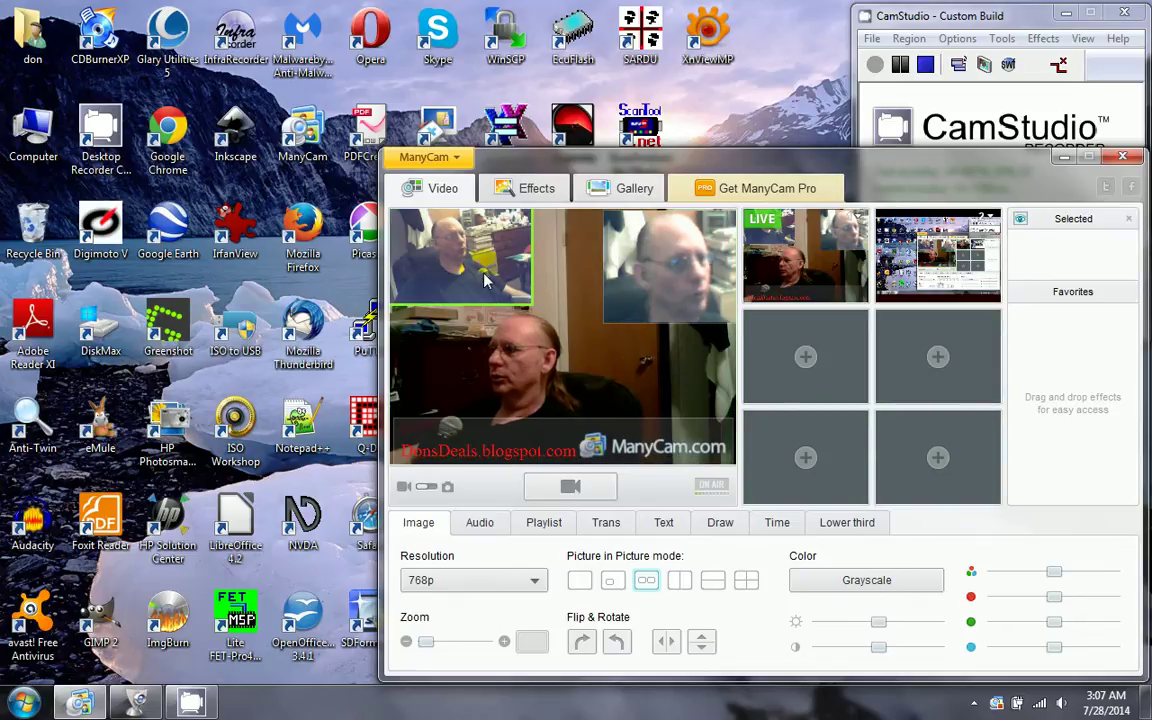
click(659, 388)
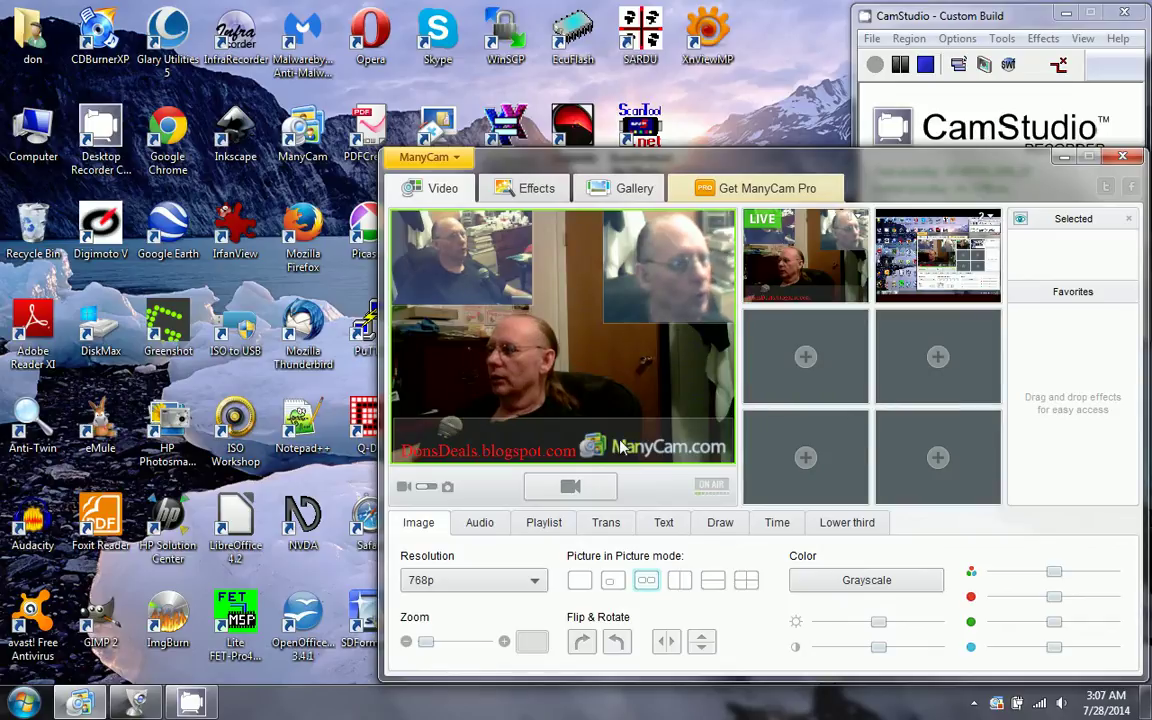
Transition the live video to the desktop capture and minimize the ManyCam and CamStudio windows to clear the desktop.
mouse_move(938, 250)
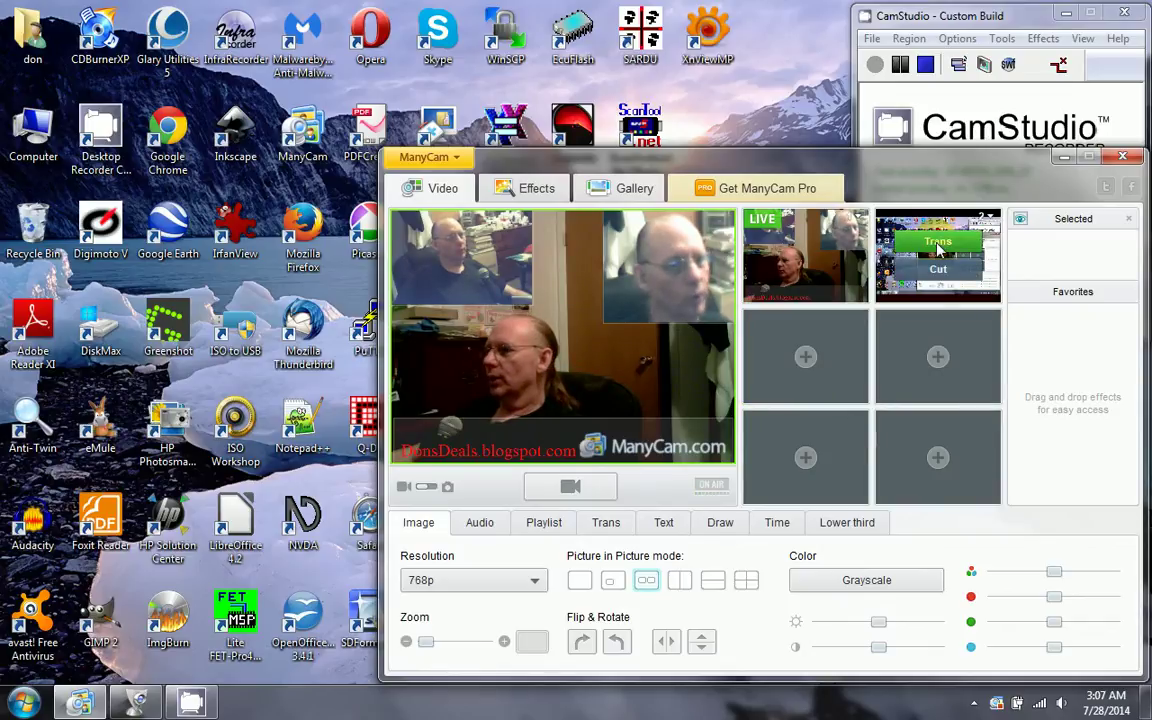
click(938, 242)
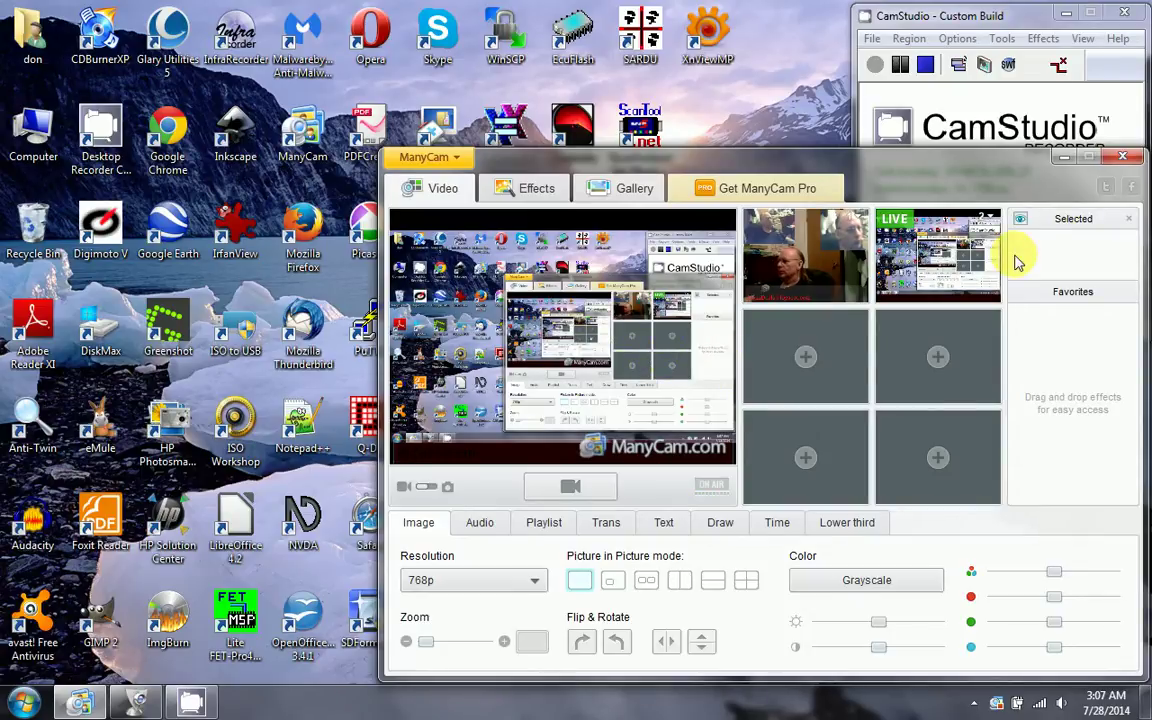
click(1063, 157)
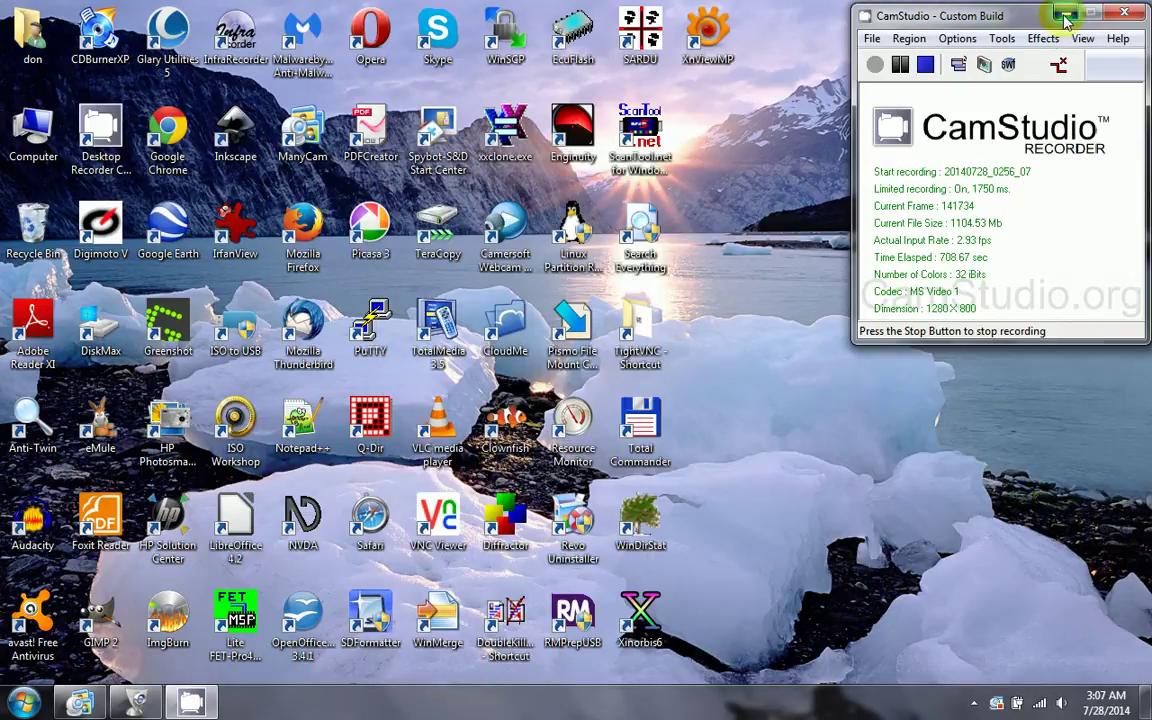
click(1065, 16)
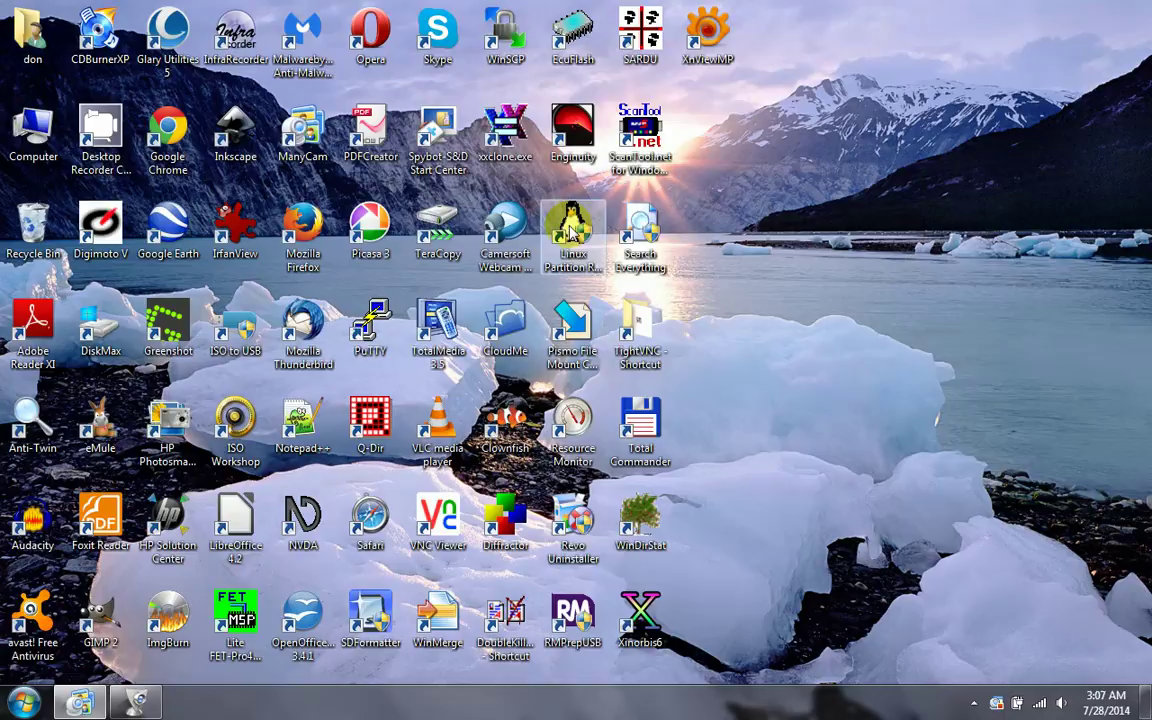
Restore the ManyCam and CamStudio windows with ManyCam in front, and transition the live video back to the multi-camera source.
click(84, 706)
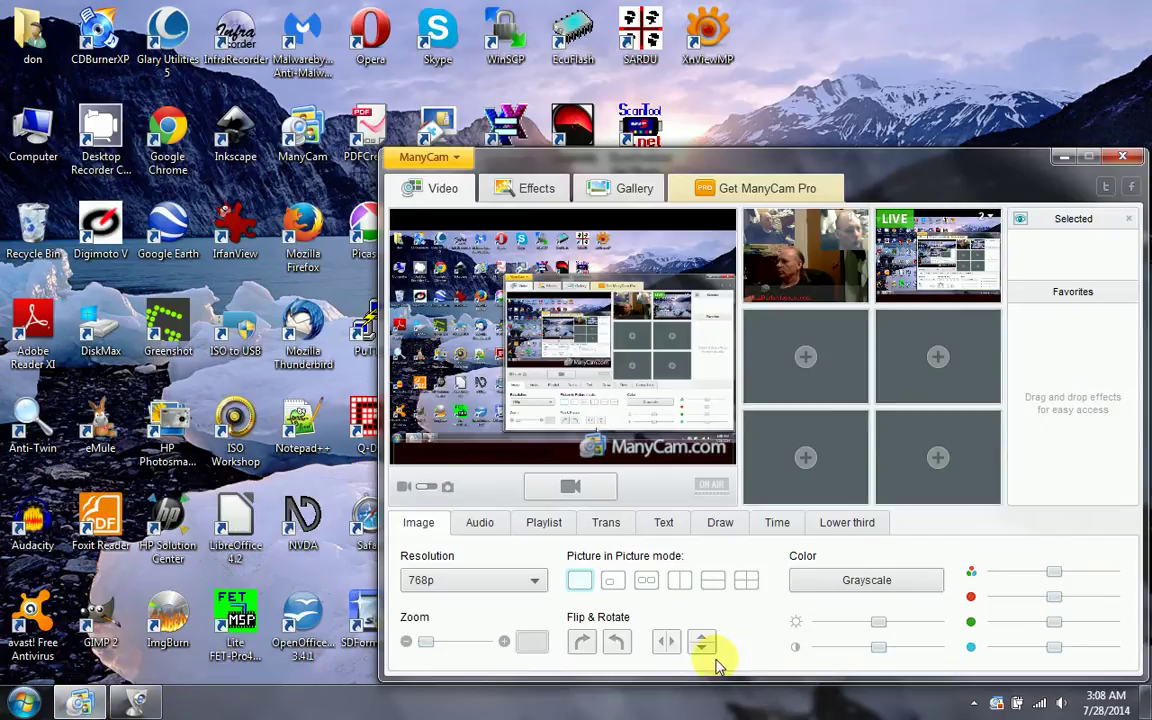
click(975, 703)
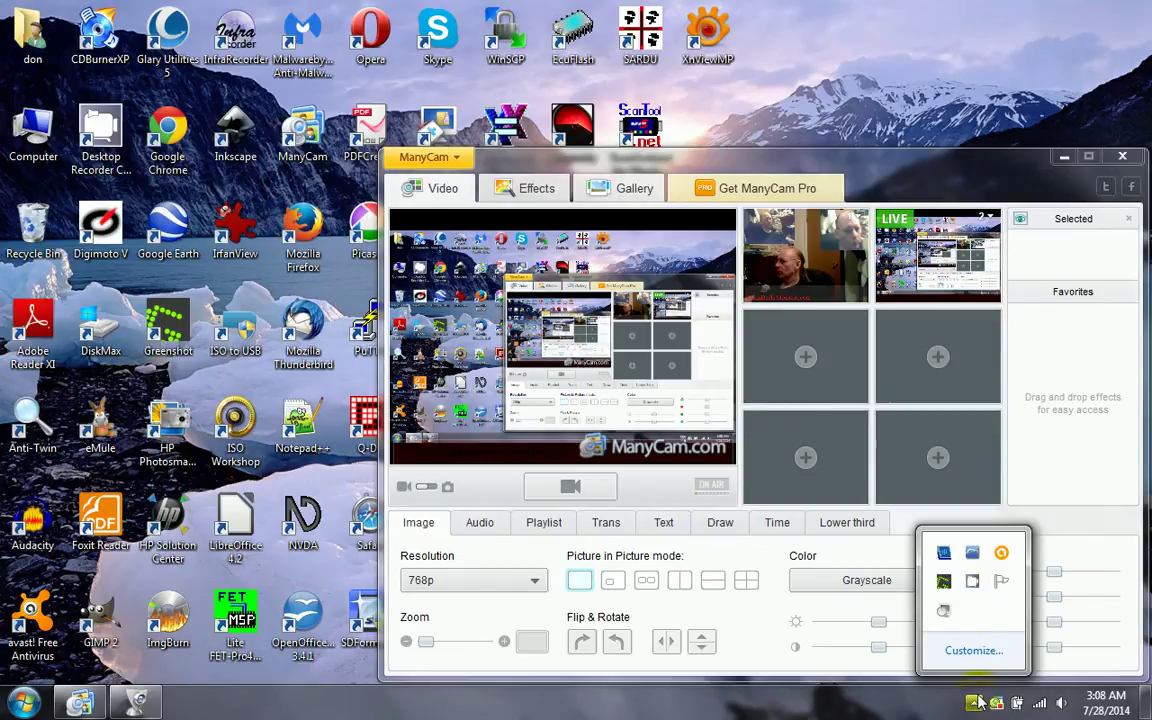
click(974, 586)
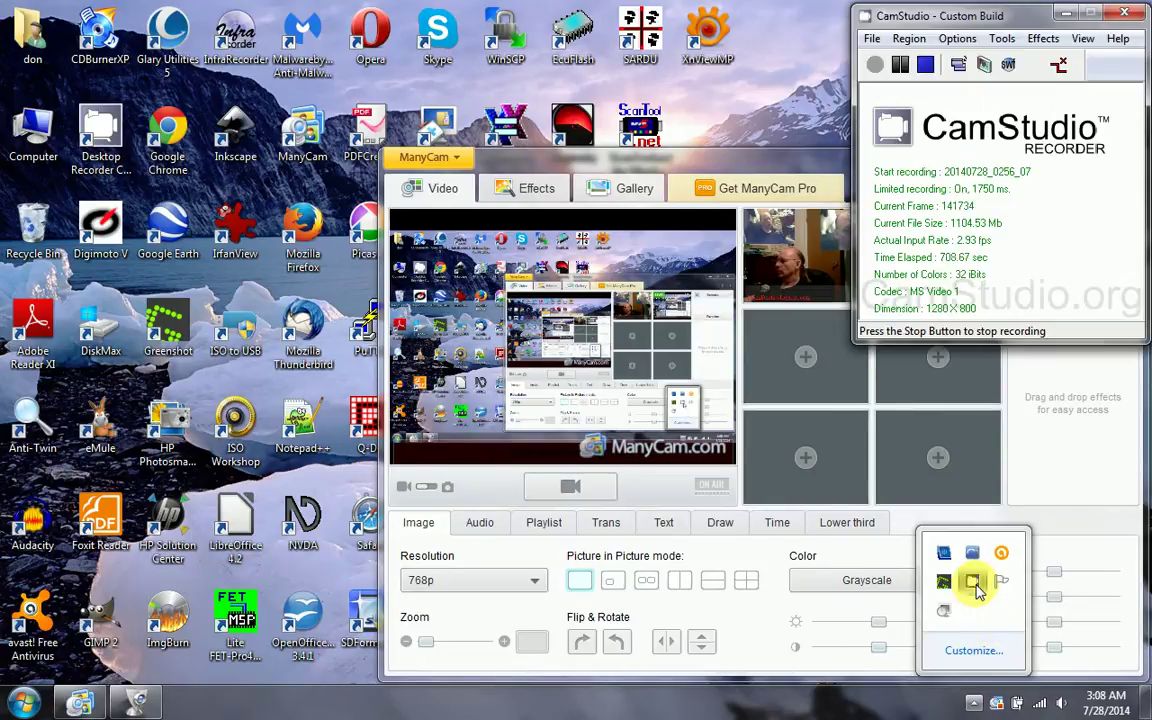
click(770, 158)
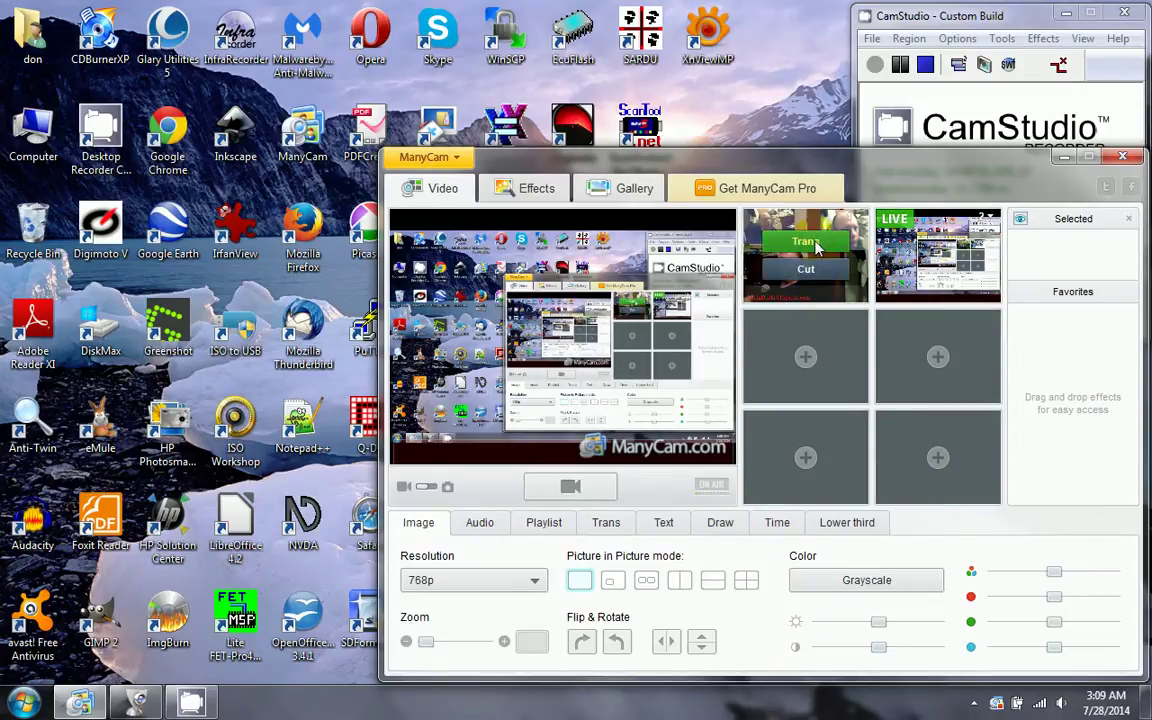
click(805, 256)
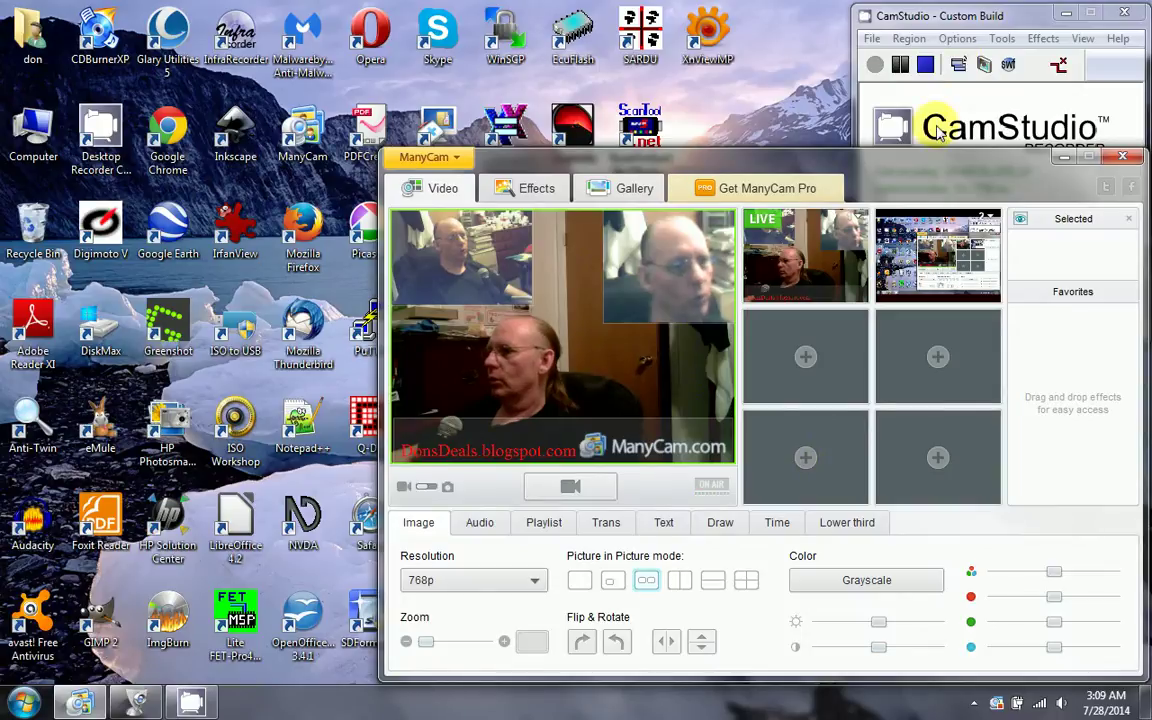
Minimize and restore the ManyCam window, and close the program.
click(1063, 158)
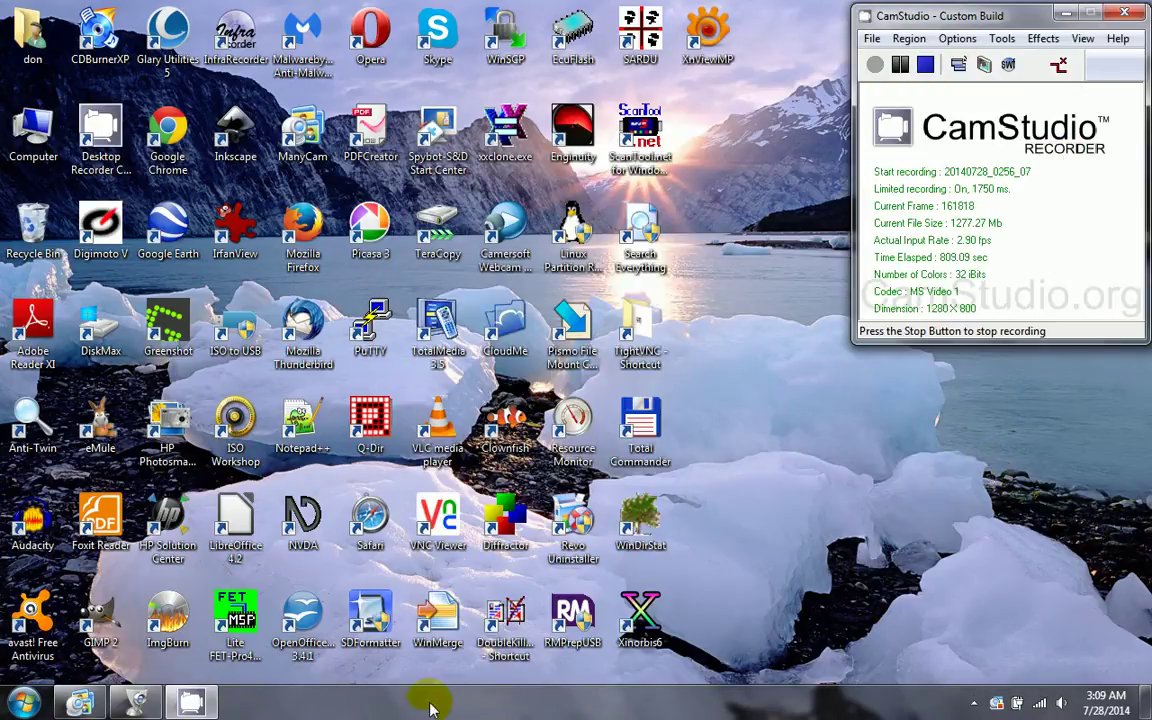
click(80, 703)
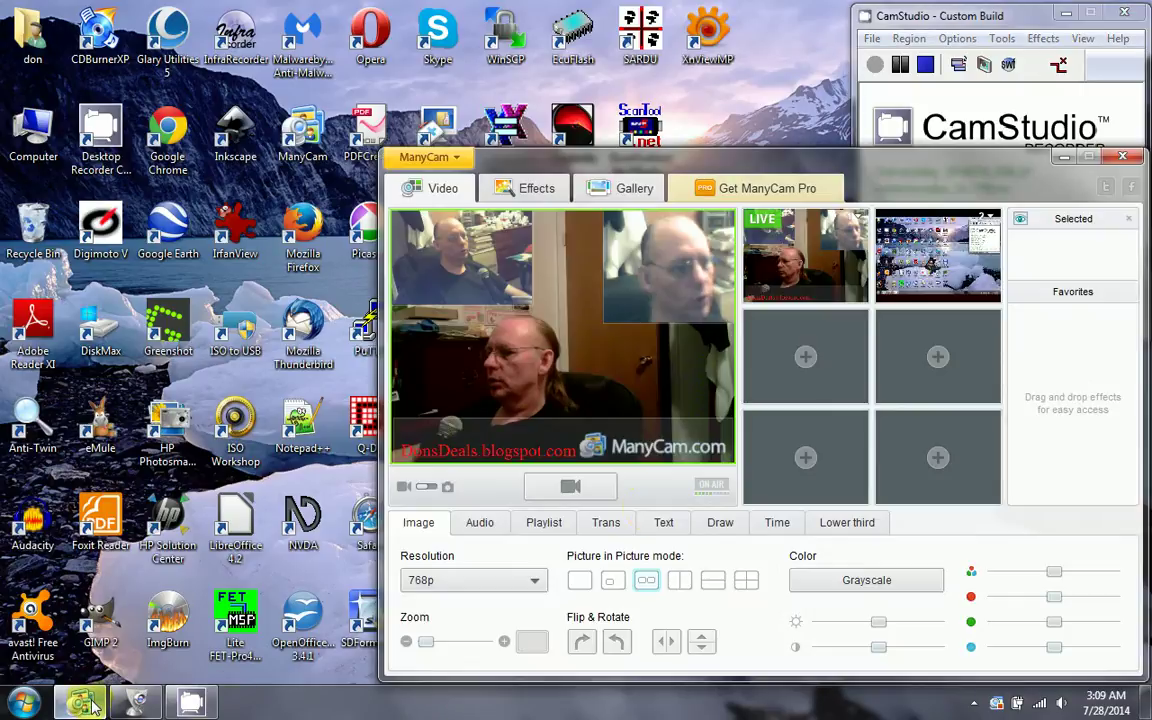
click(1122, 157)
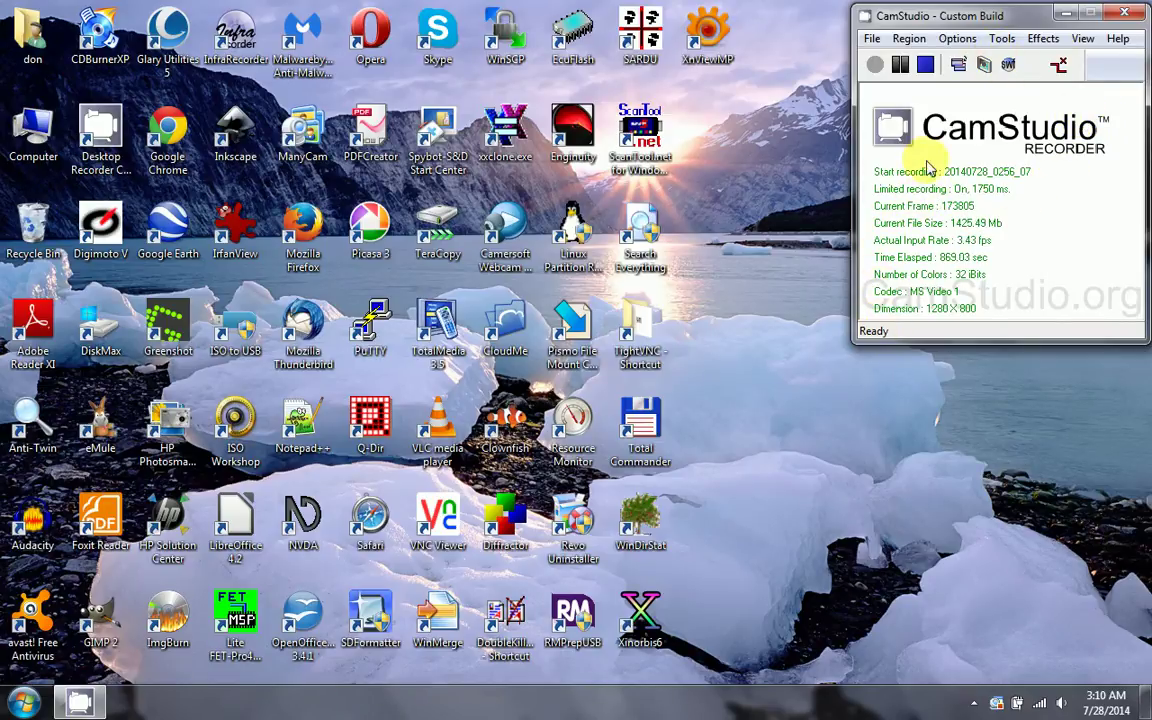
Read the version details in CamStudio's About dialog, placing it beside the recorder window, and close it.
click(1112, 42)
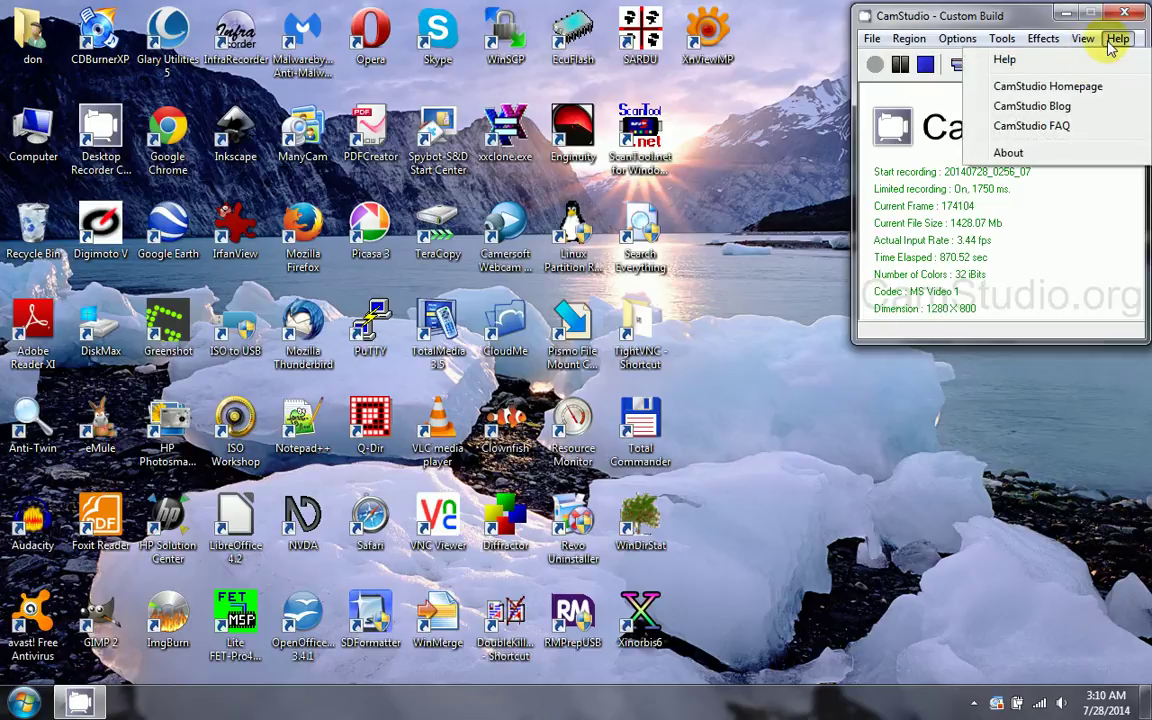
click(1008, 152)
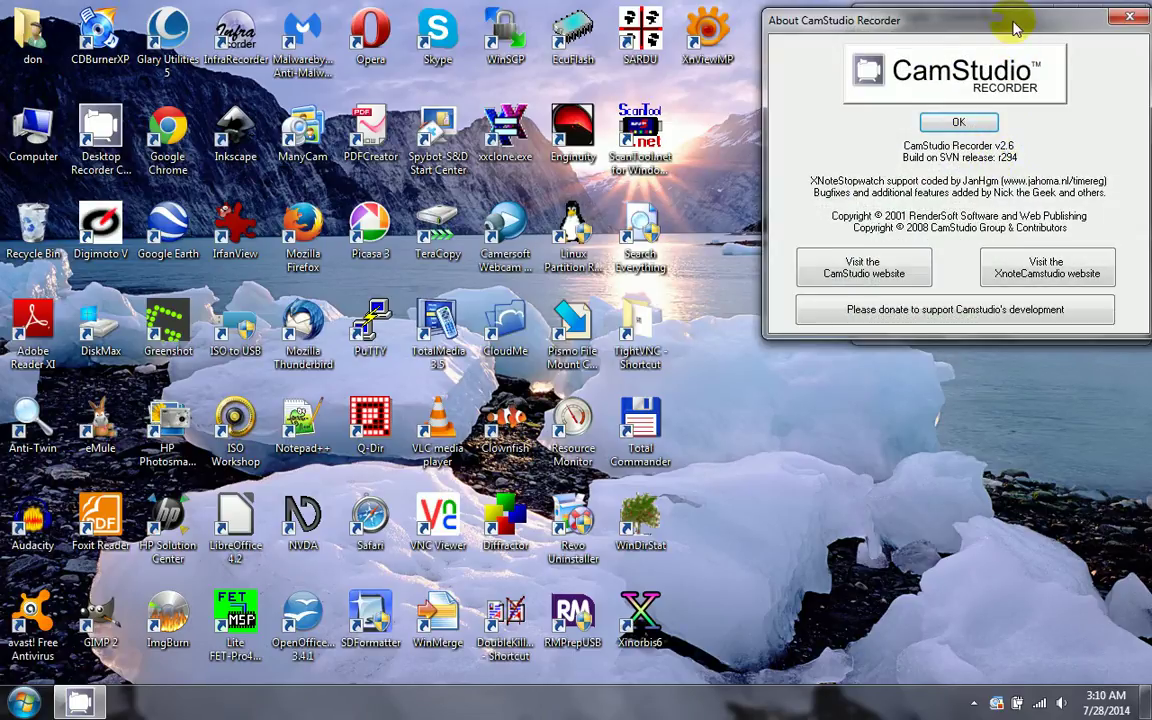
drag(1014, 24, 679, 22)
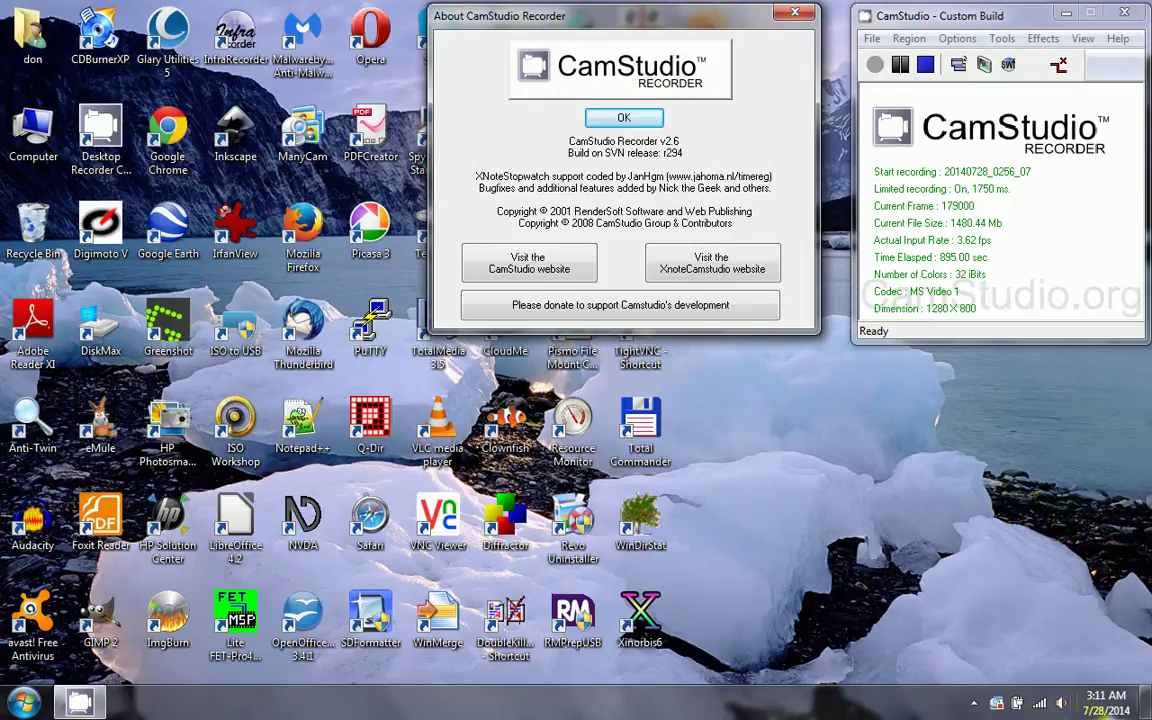
mouse_move(1098, 713)
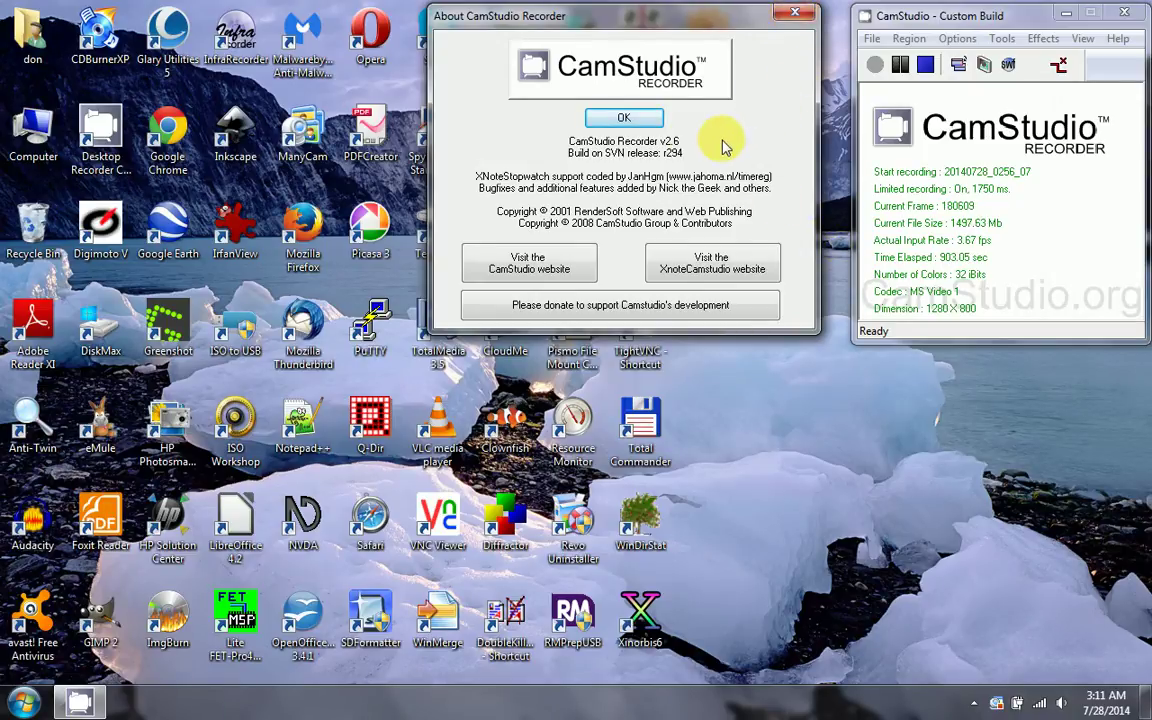
click(795, 15)
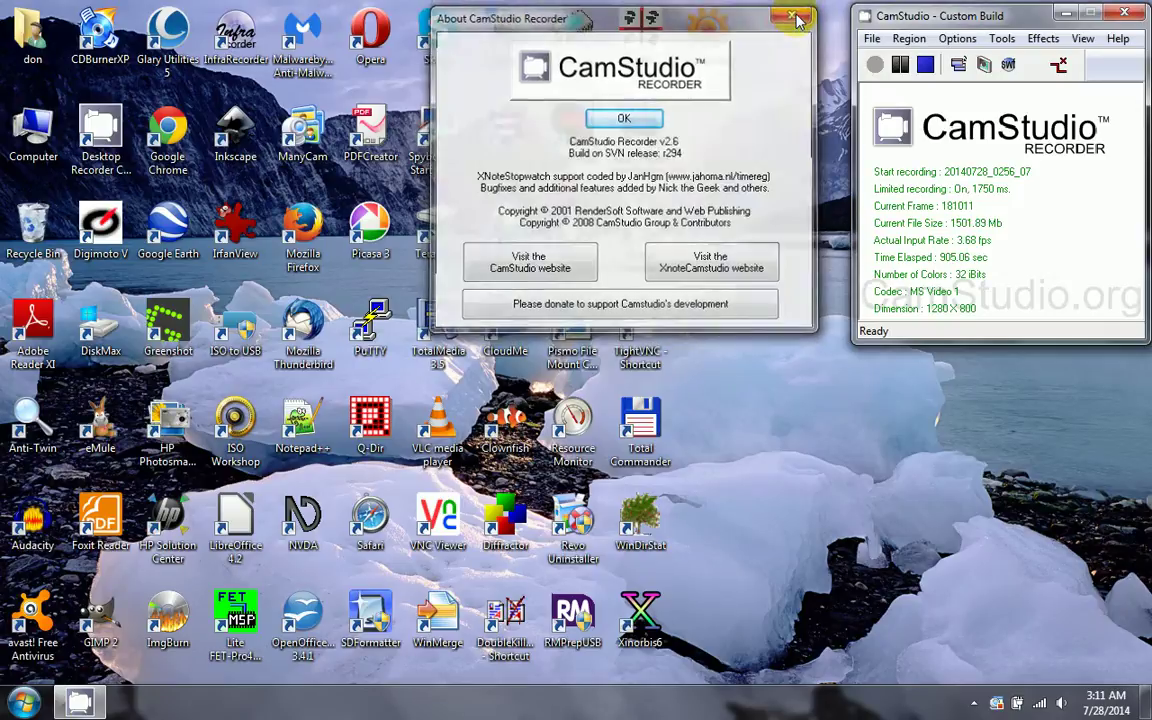